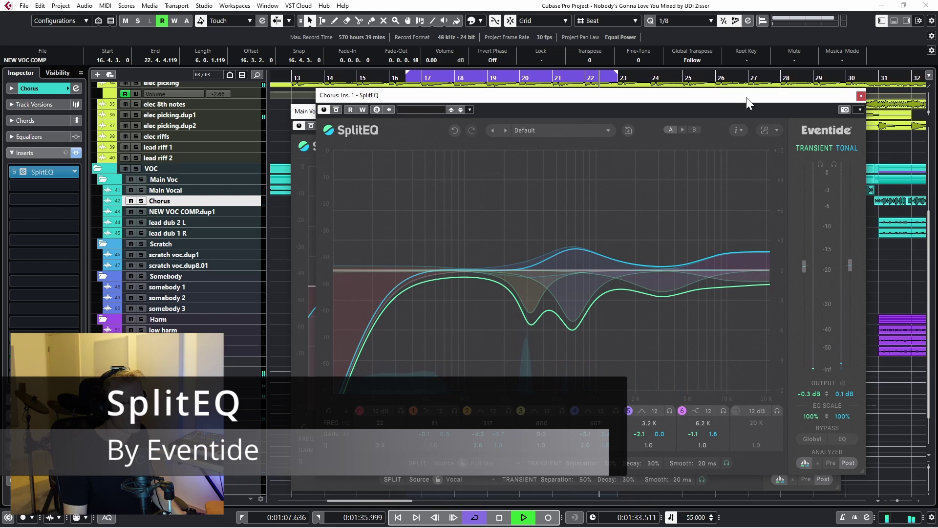
Solo the Chorus track and toggle the solo of the Main Vocal track above it.
{"action": "left_click", "coordinate": [140, 201]}
{"action": "left_click", "coordinate": [142, 193]}
{"action": "left_click", "coordinate": [141, 191]}
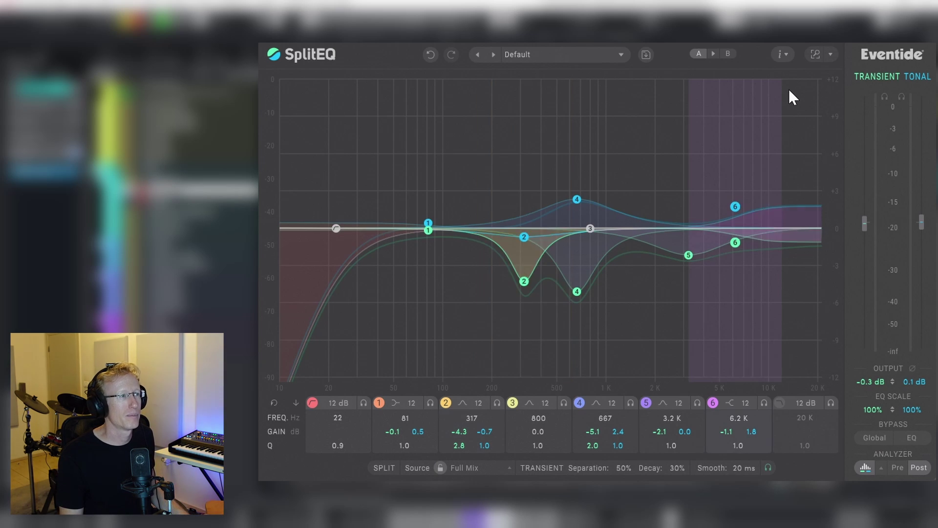
Play the vocal with only the transient signal soloed and set the transient output to 0.3 dB.
{"action": "key", "text": "space"}
{"action": "left_click", "coordinate": [884, 97]}
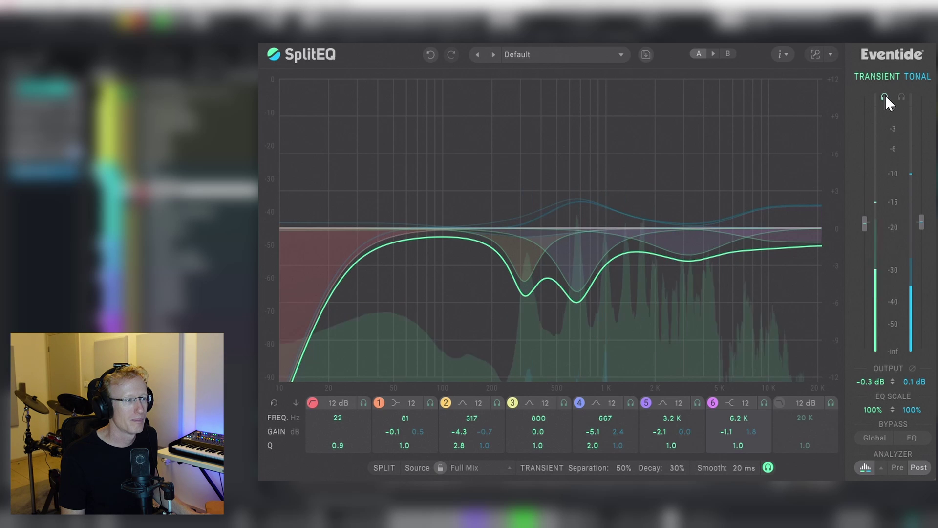
{"action": "mouse_move", "coordinate": [867, 222]}
{"action": "left_mouse_down"}
{"action": "mouse_move", "coordinate": [867, 204]}
{"action": "mouse_move", "coordinate": [870, 219]}
{"action": "left_mouse_up"}
Audition the tonal signal alone, stop playback and release the tonal solo.
{"action": "left_click", "coordinate": [901, 96]}
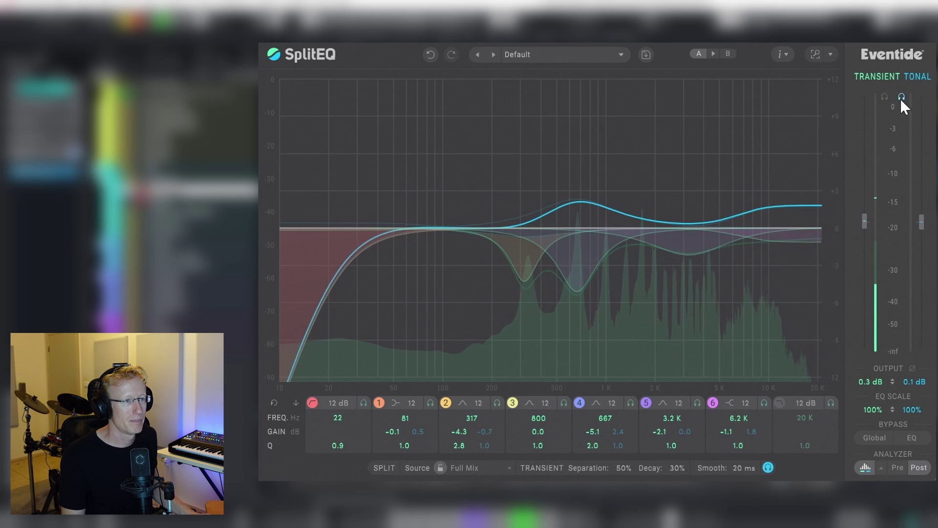
{"action": "mouse_move", "coordinate": [922, 223]}
{"action": "left_mouse_down"}
{"action": "mouse_move", "coordinate": [922, 211]}
{"action": "mouse_move", "coordinate": [929, 230]}
{"action": "left_mouse_up"}
{"action": "key", "text": "space"}
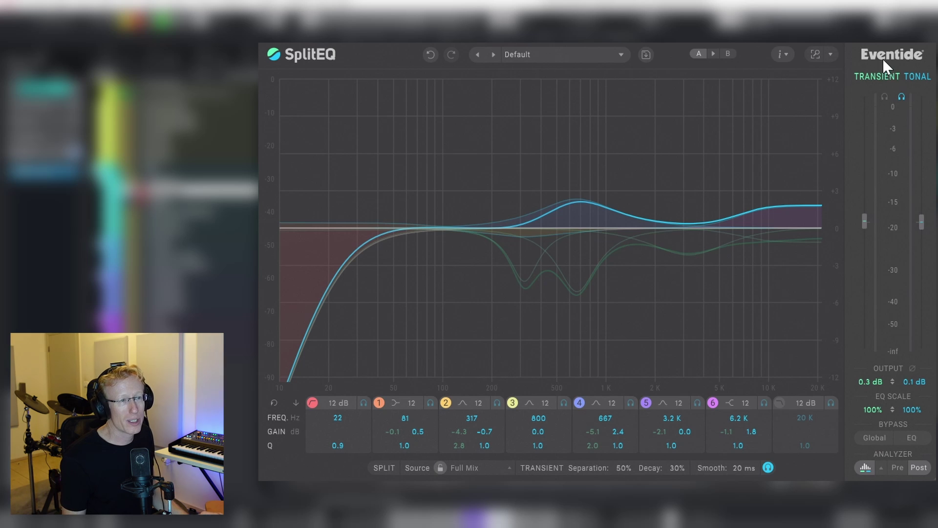
{"action": "left_click", "coordinate": [900, 97]}
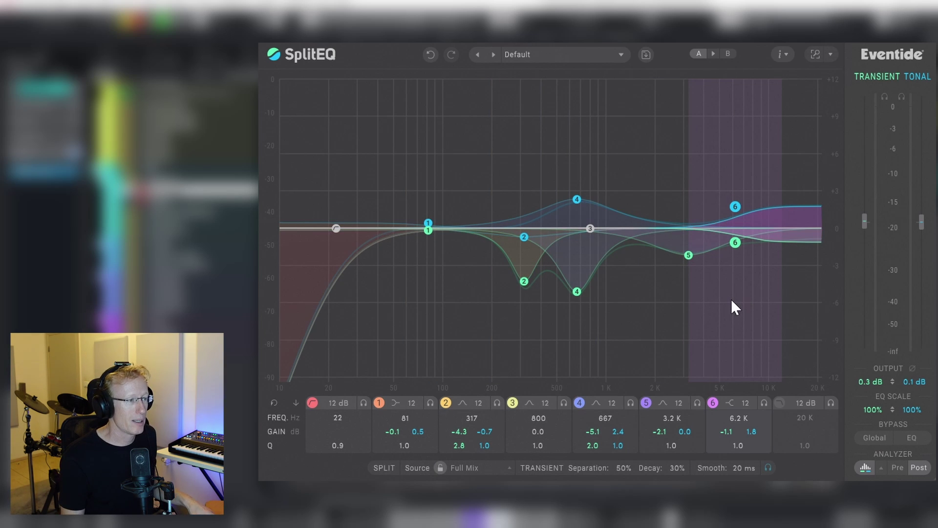
Start playback and audition band 5 (3.2 kHz) and band 3 (800 Hz) in solo, one after the other.
{"action": "key", "text": "space"}
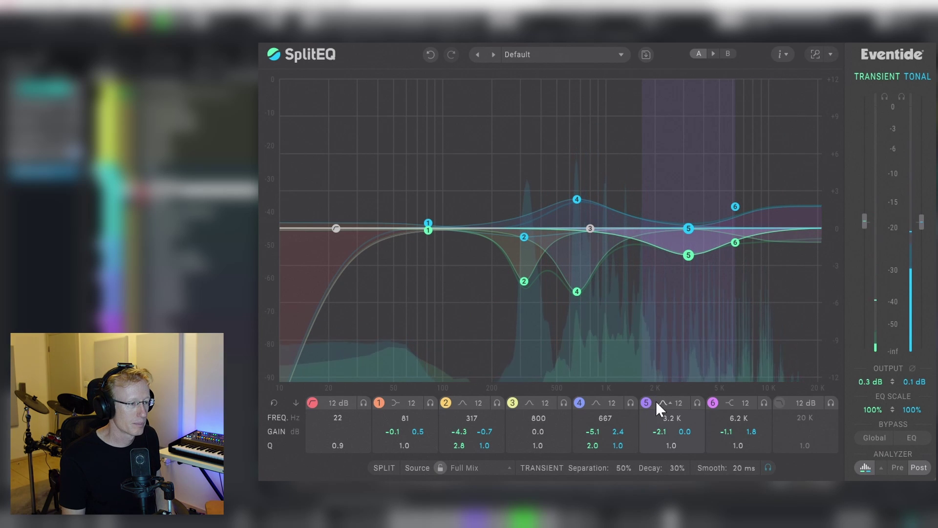
{"action": "left_click", "coordinate": [697, 403]}
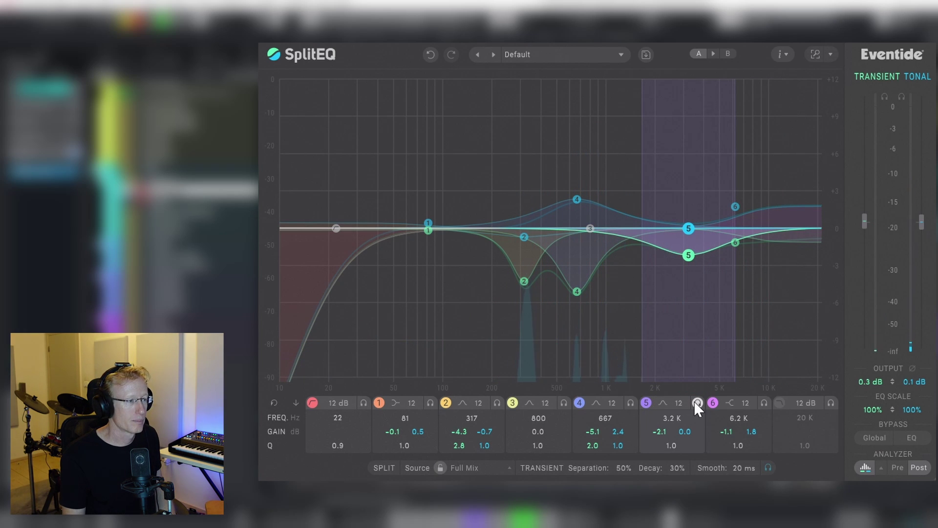
{"action": "left_click", "coordinate": [564, 402]}
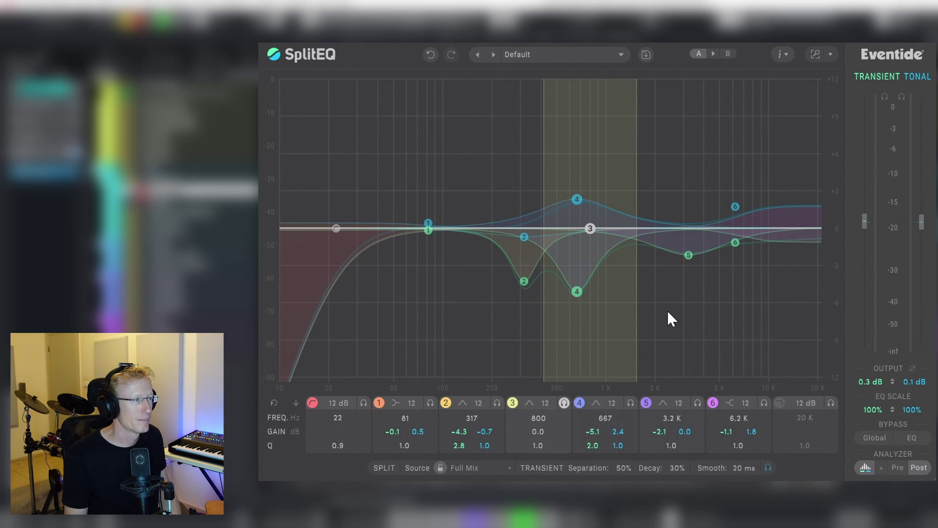
Play the vocal and solo the tonal part of band 4 (667 Hz), followed by its transient part.
{"action": "key", "text": "space"}
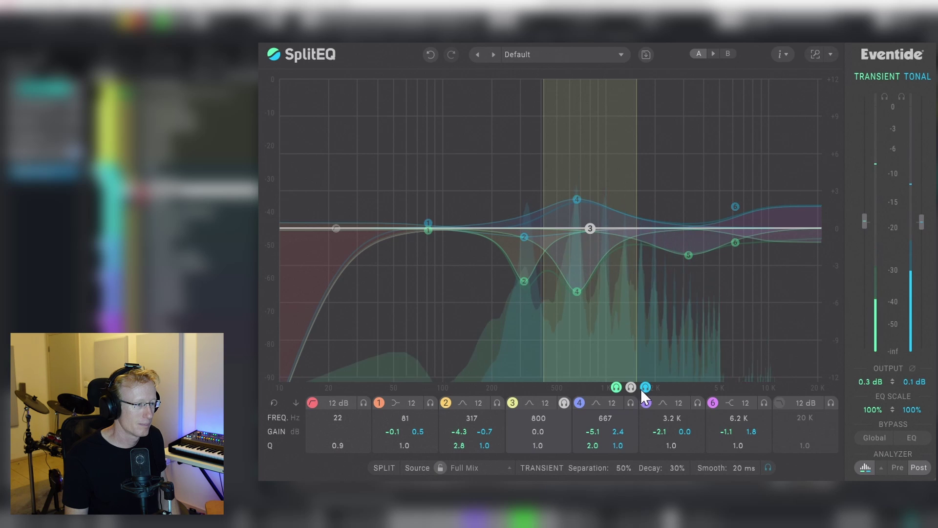
{"action": "left_click", "coordinate": [644, 386]}
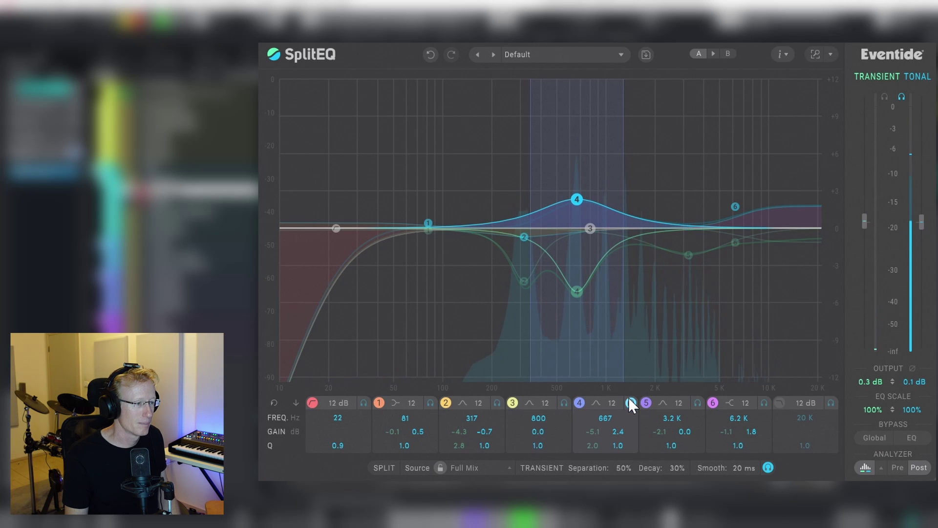
{"action": "left_click", "coordinate": [615, 387]}
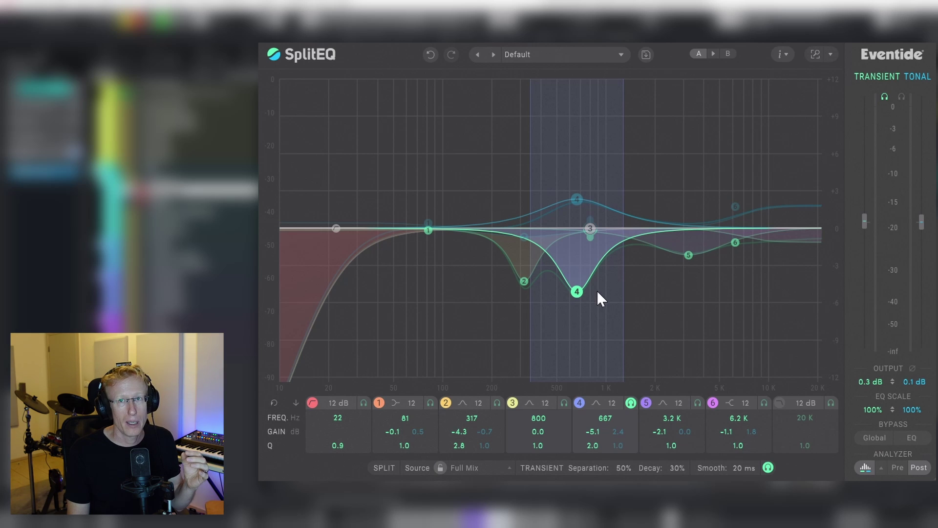
Solo band 4 with transient and tonal parts together and listen to it during playback.
{"action": "left_click", "coordinate": [631, 403]}
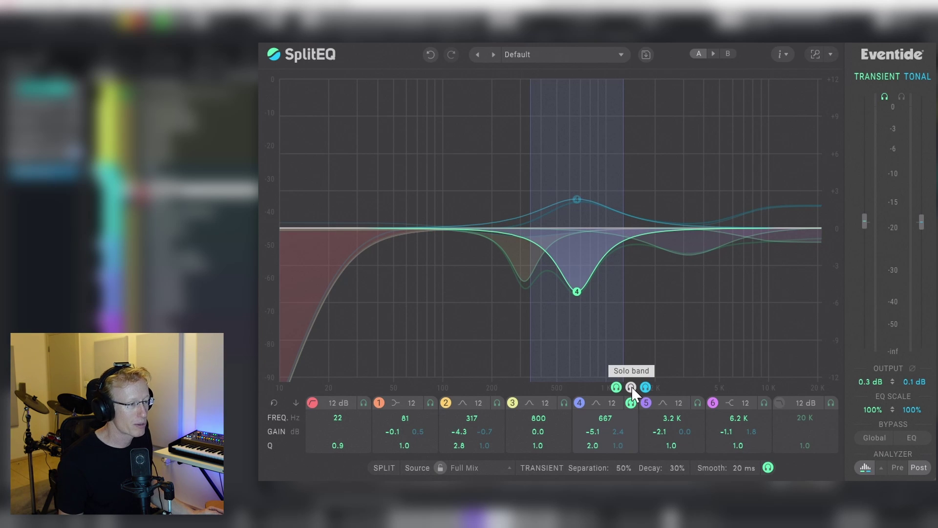
{"action": "left_click", "coordinate": [632, 386]}
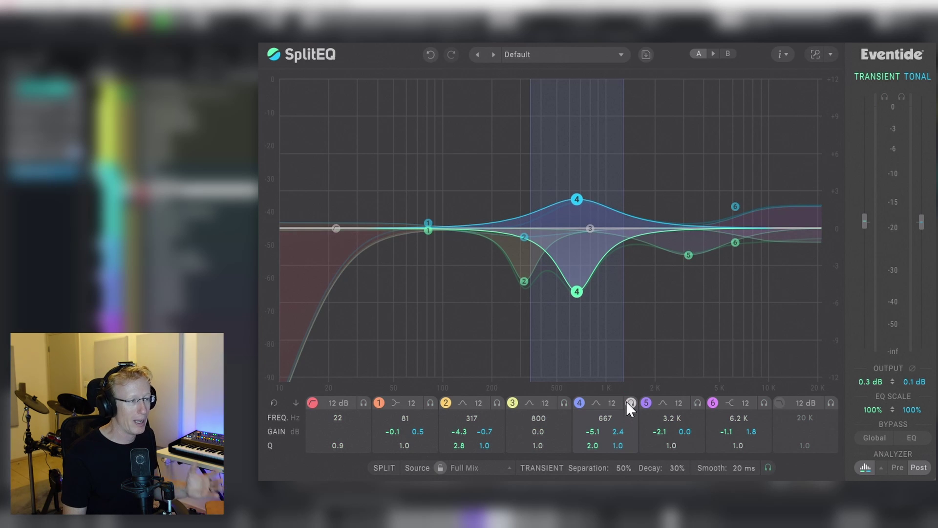
{"action": "key", "text": "space"}
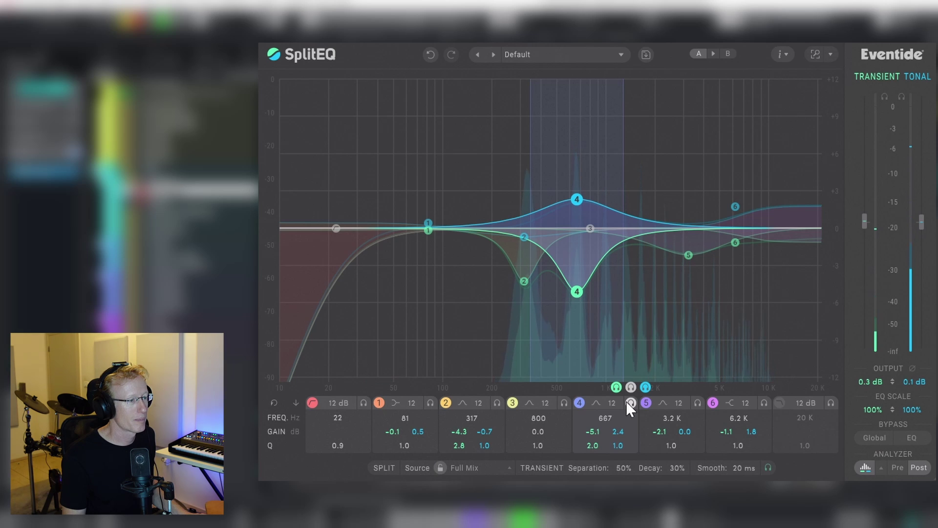
{"action": "left_click", "coordinate": [628, 399]}
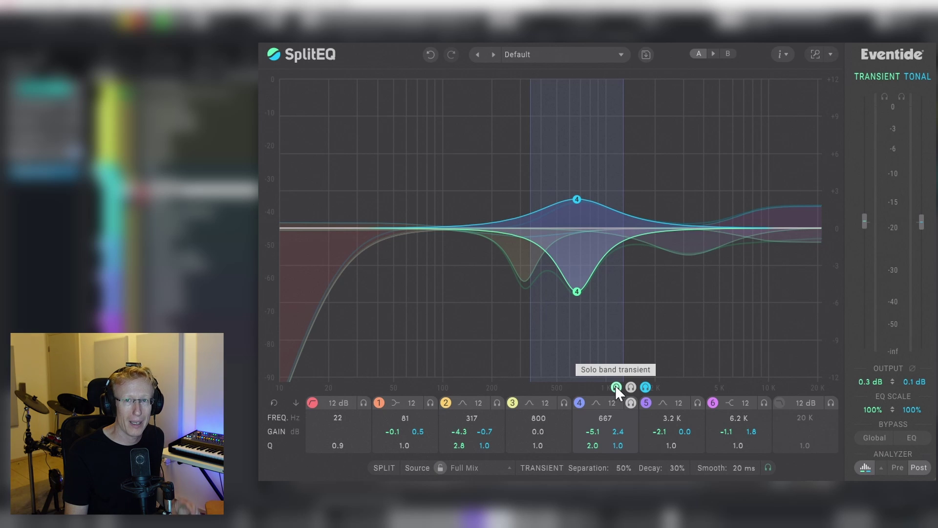
Compare band 4's tonal-only solo with its transient-only solo.
{"action": "left_click", "coordinate": [646, 386]}
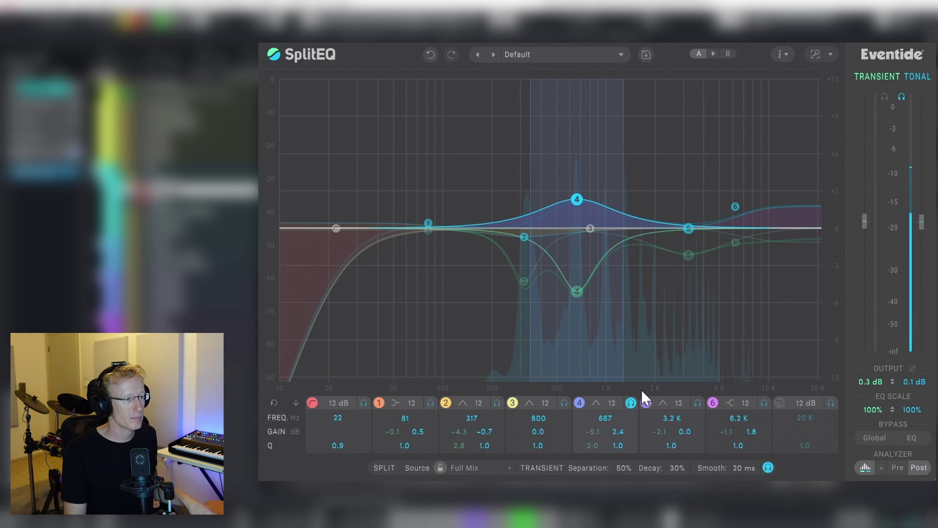
{"action": "mouse_move", "coordinate": [629, 397]}
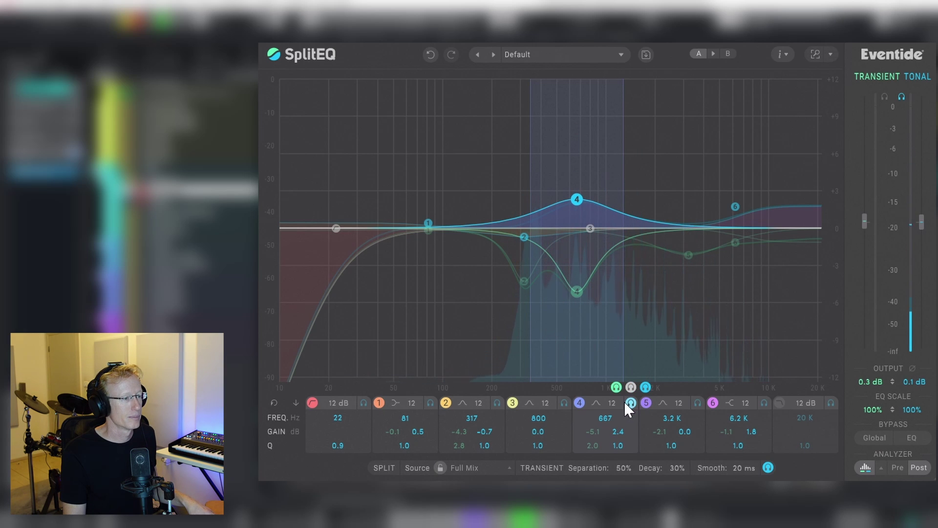
{"action": "left_click", "coordinate": [617, 387]}
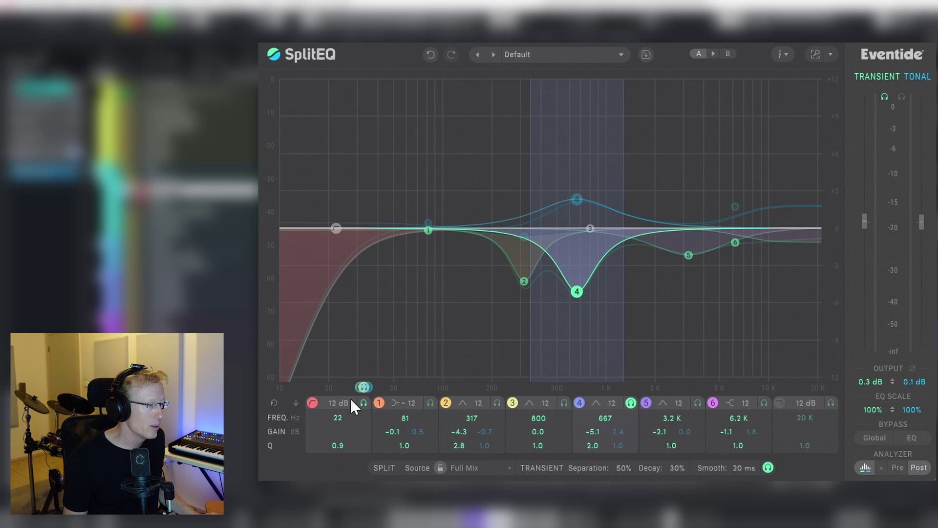
View the slope options of the 22 Hz low-cut filter and solo that band's transient part.
{"action": "mouse_move", "coordinate": [358, 405]}
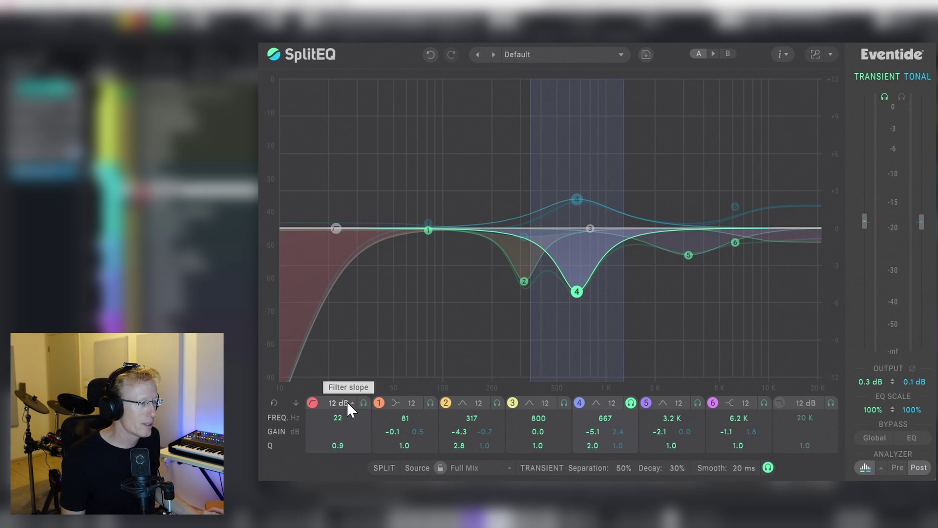
{"action": "left_click", "coordinate": [344, 402]}
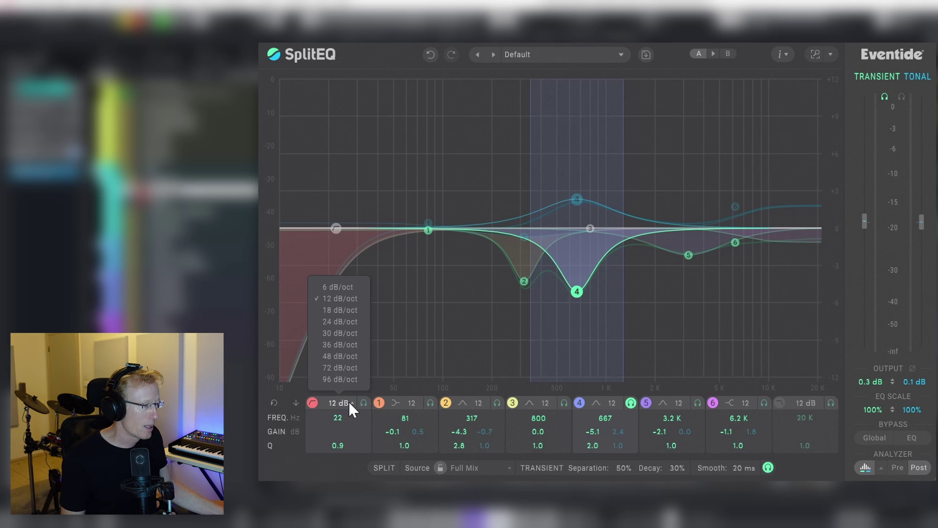
{"action": "left_click", "coordinate": [363, 404]}
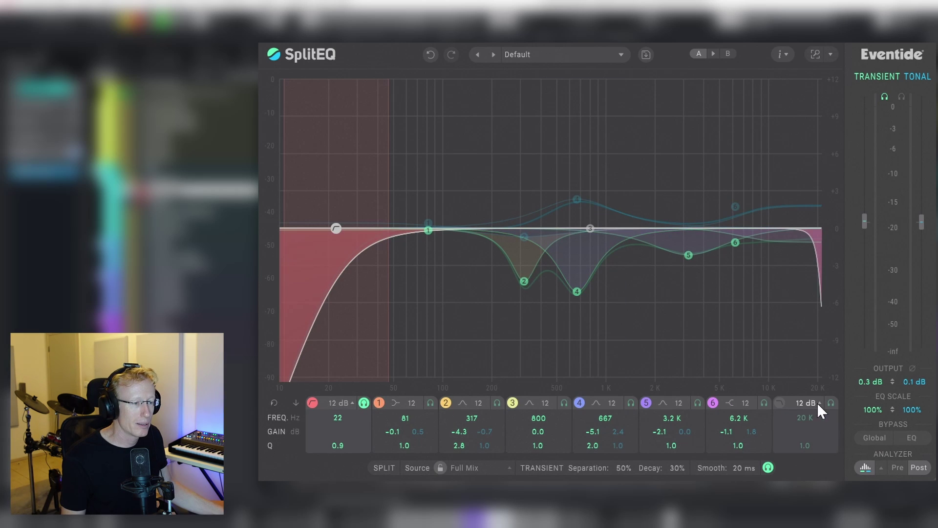
View the 20 kHz high-cut filter's slope options and toggle the high-cut and low-cut bands on and off.
{"action": "left_click", "coordinate": [800, 403]}
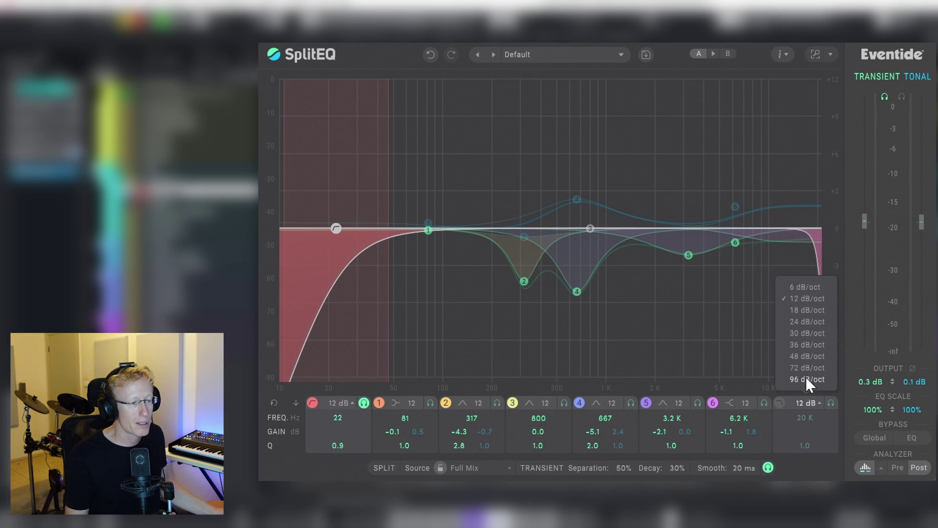
{"action": "left_click", "coordinate": [790, 398]}
{"action": "left_click", "coordinate": [781, 402]}
{"action": "left_click", "coordinate": [781, 401]}
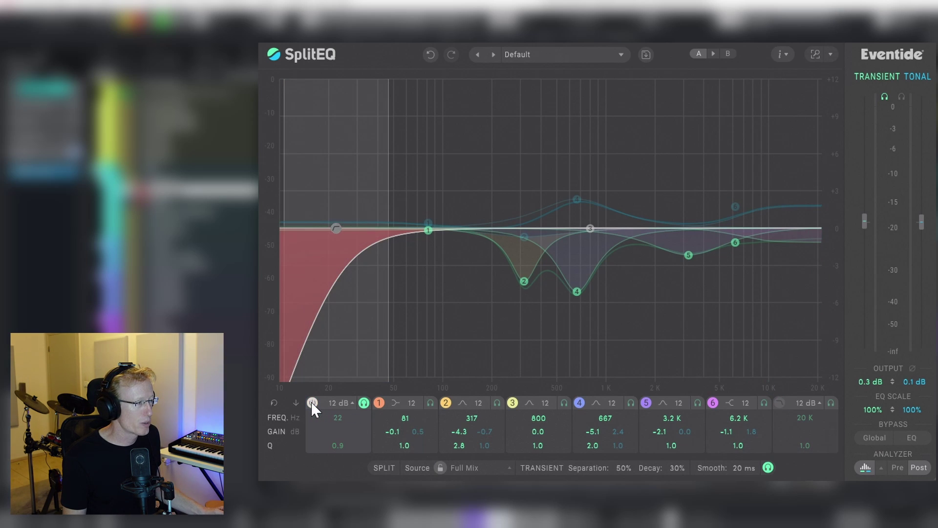
{"action": "left_click", "coordinate": [364, 403]}
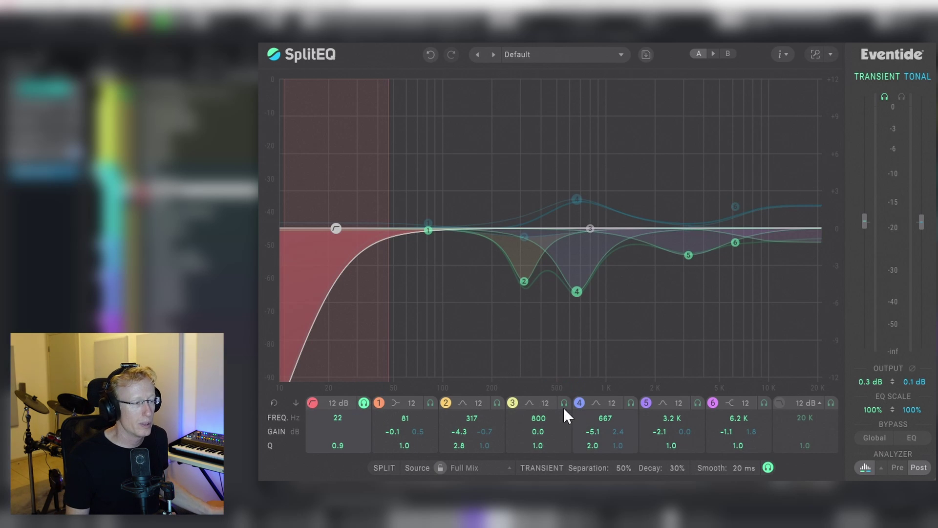
View band 3's filter types and set its transient and tonal gains together to -0.6 dB.
{"action": "left_click", "coordinate": [531, 402]}
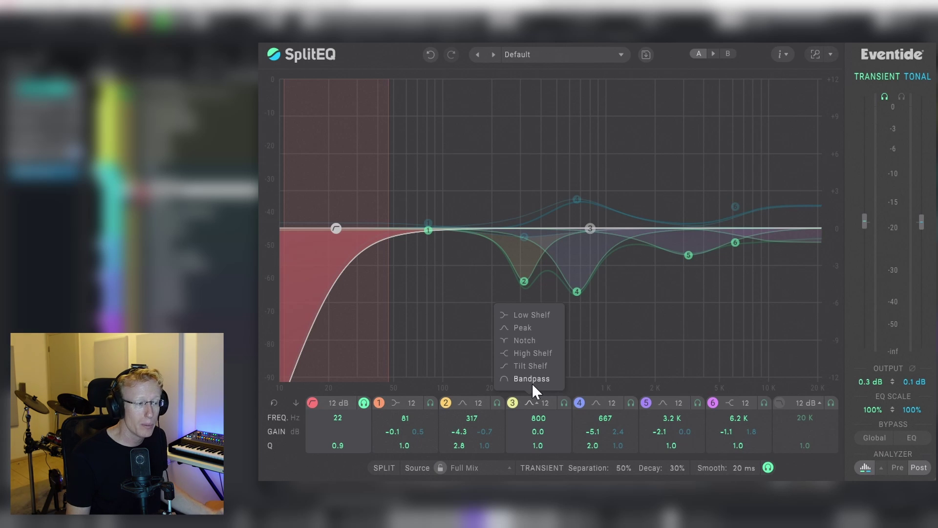
{"action": "left_click", "coordinate": [536, 430]}
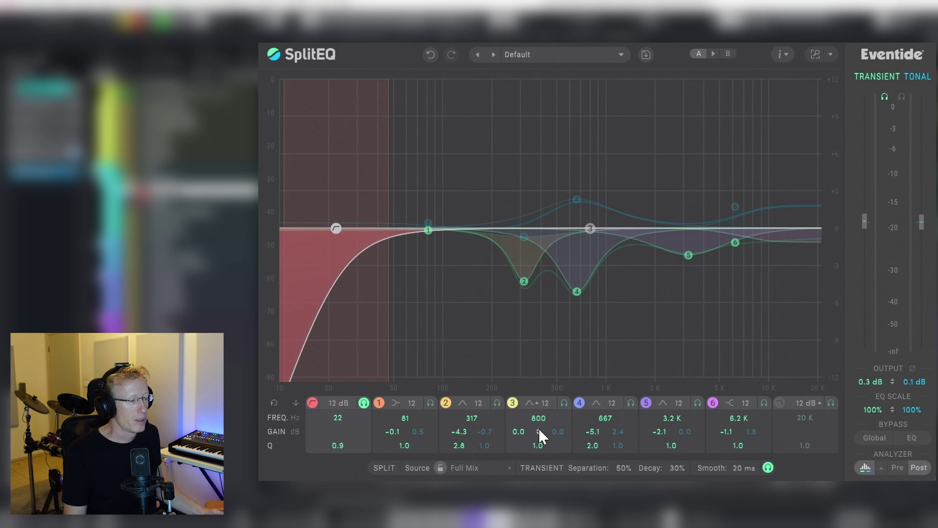
{"action": "mouse_move", "coordinate": [535, 428]}
{"action": "left_mouse_down"}
{"action": "mouse_move", "coordinate": [540, 408]}
{"action": "mouse_move", "coordinate": [543, 421]}
{"action": "left_mouse_up"}
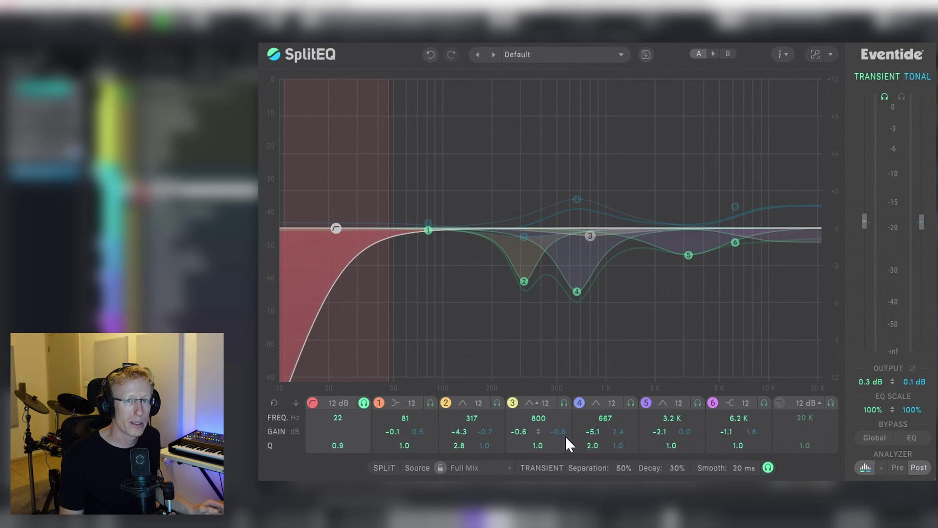
{"action": "mouse_move", "coordinate": [565, 398]}
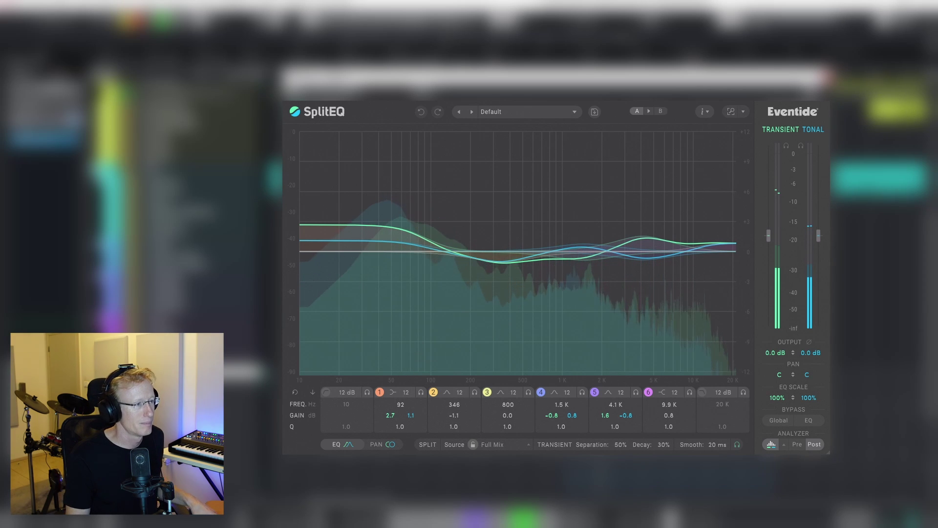
Stop playback, show the pan settings of all bands and return to their EQ settings.
{"action": "key", "text": "space"}
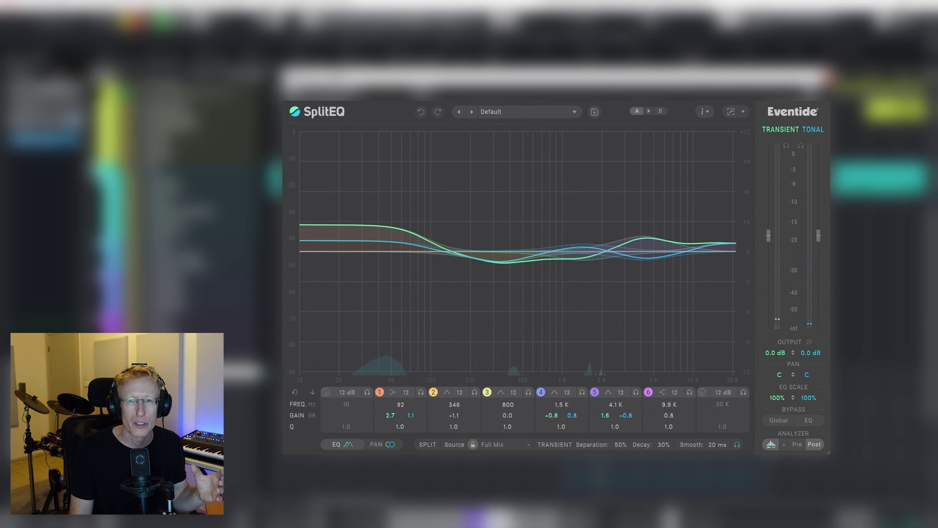
{"action": "mouse_move", "coordinate": [483, 216]}
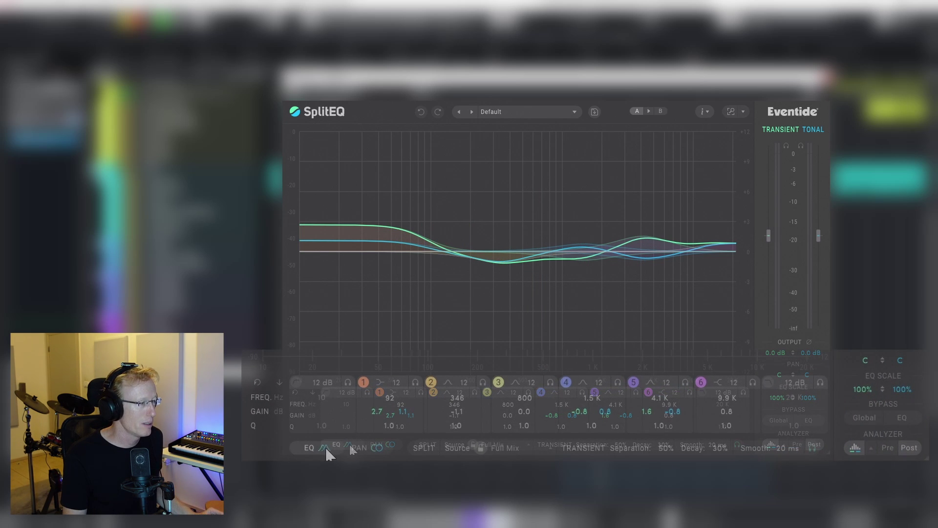
{"action": "left_click", "coordinate": [365, 449]}
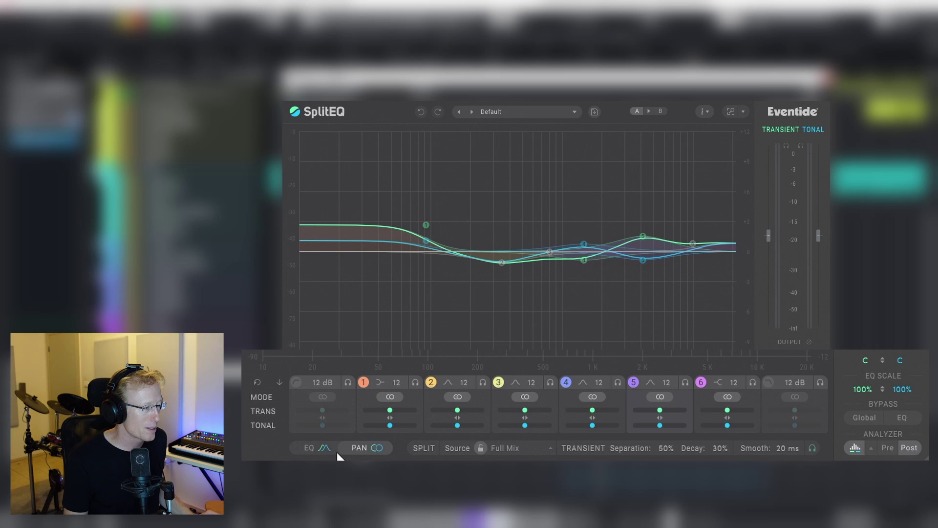
{"action": "left_click", "coordinate": [320, 449]}
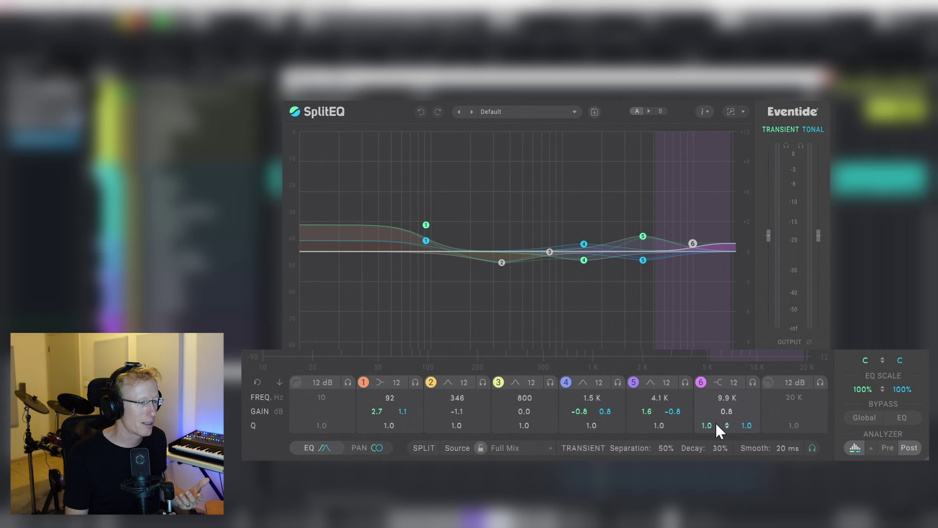
Show the bands' pan settings and toggle band 6 to mid/side mode and back to pan mode.
{"action": "left_click", "coordinate": [366, 447]}
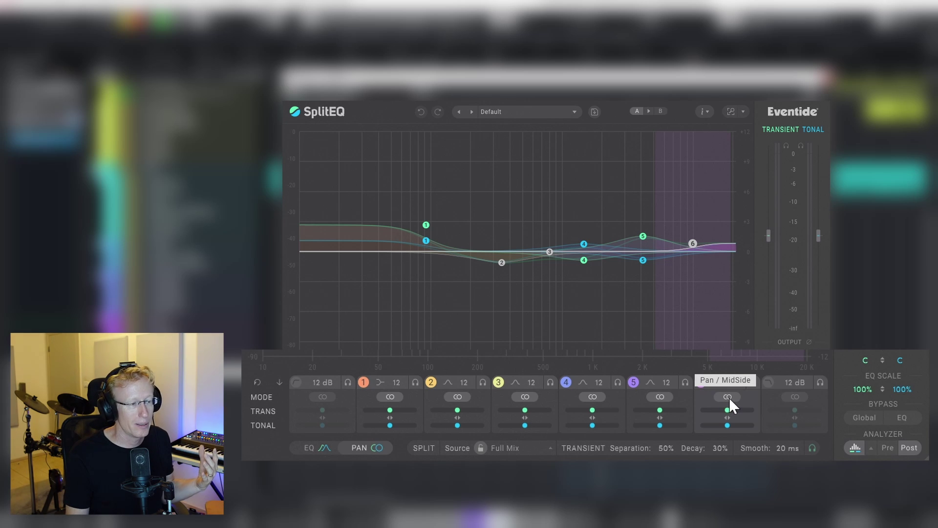
{"action": "left_click", "coordinate": [728, 397]}
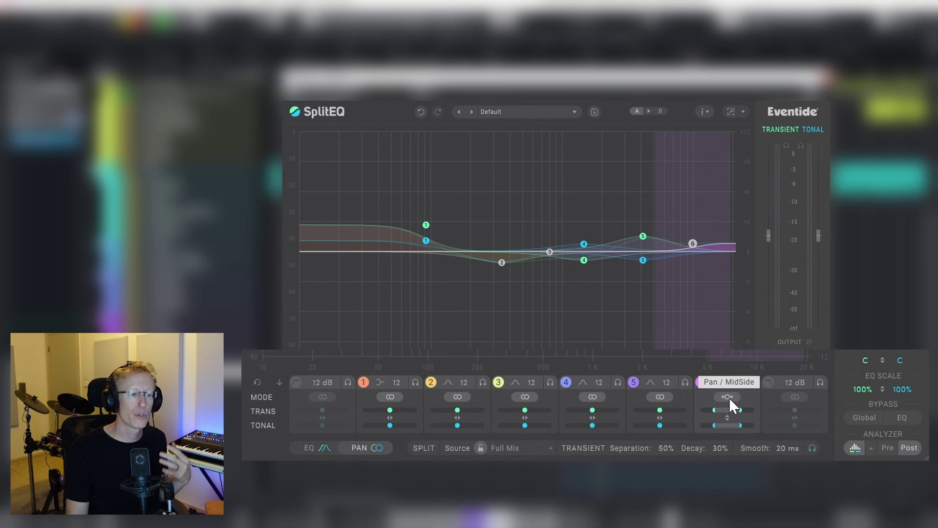
{"action": "left_click", "coordinate": [728, 397]}
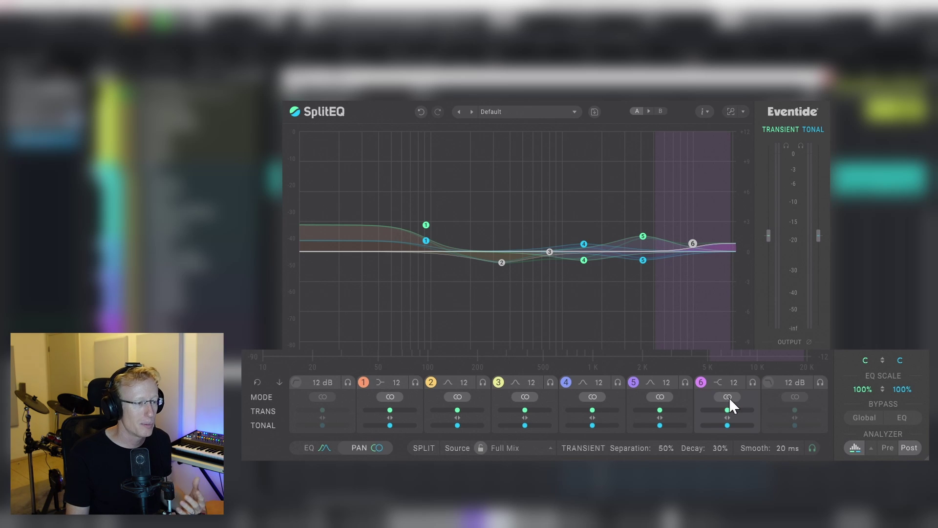
Switch band 6 to mid/side mode, narrow its transient width and widen its tonal width.
{"action": "left_click", "coordinate": [727, 397]}
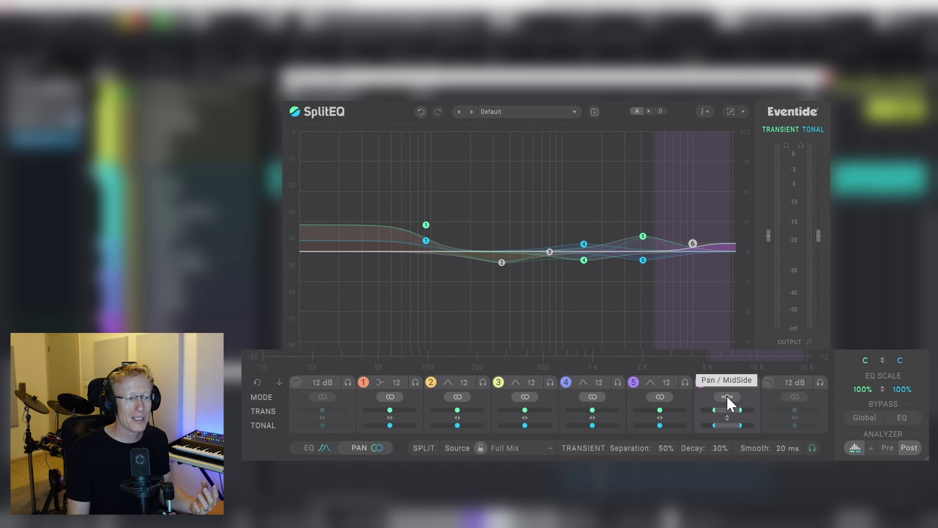
{"action": "left_click_drag", "start_coordinate": [726, 410], "coordinate": [725, 414]}
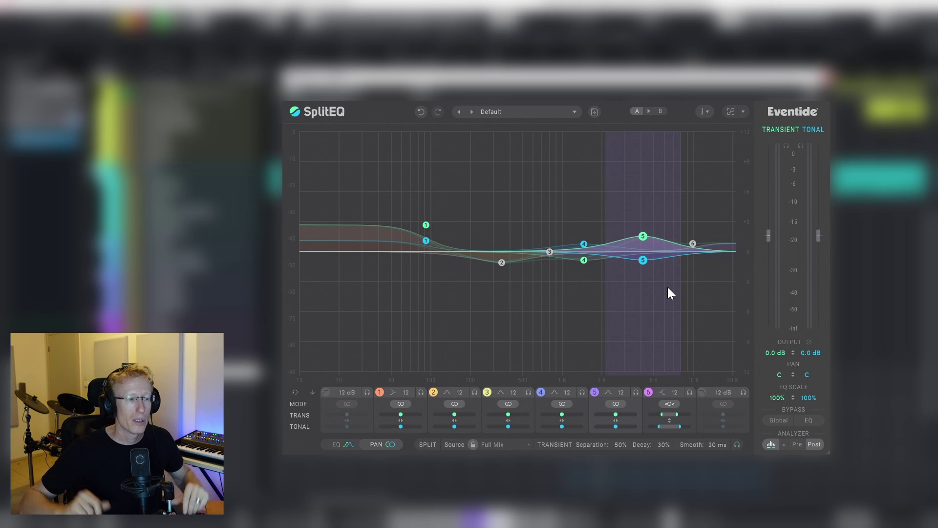
{"action": "left_click_drag", "start_coordinate": [678, 413], "coordinate": [674, 412]}
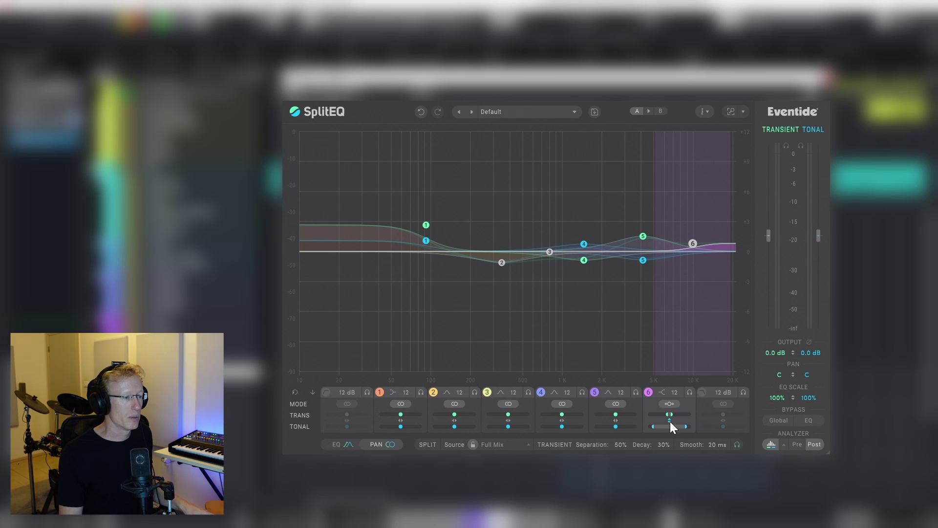
Start playback, solo band 6 and narrow its transient and tonal widths fully to the centre.
{"action": "key", "text": "space"}
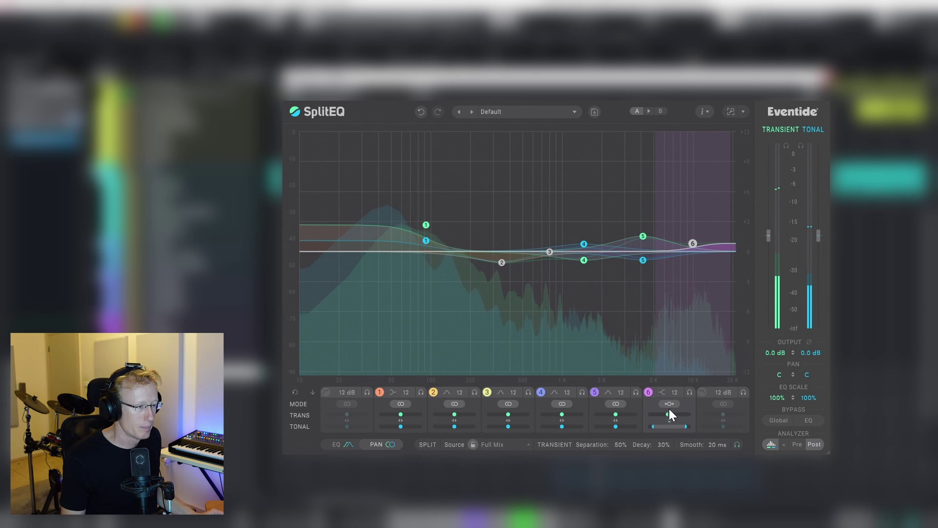
{"action": "left_click", "coordinate": [690, 380]}
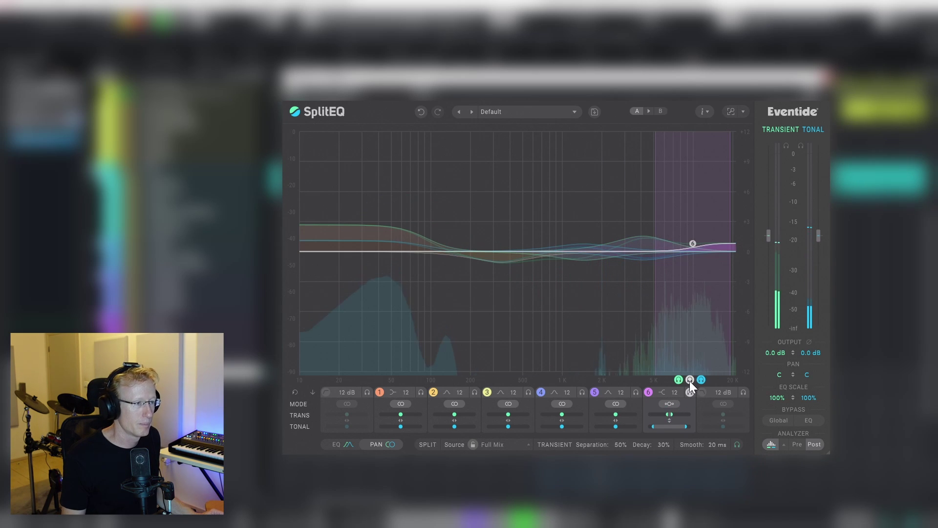
{"action": "left_click_drag", "start_coordinate": [670, 414], "coordinate": [671, 461]}
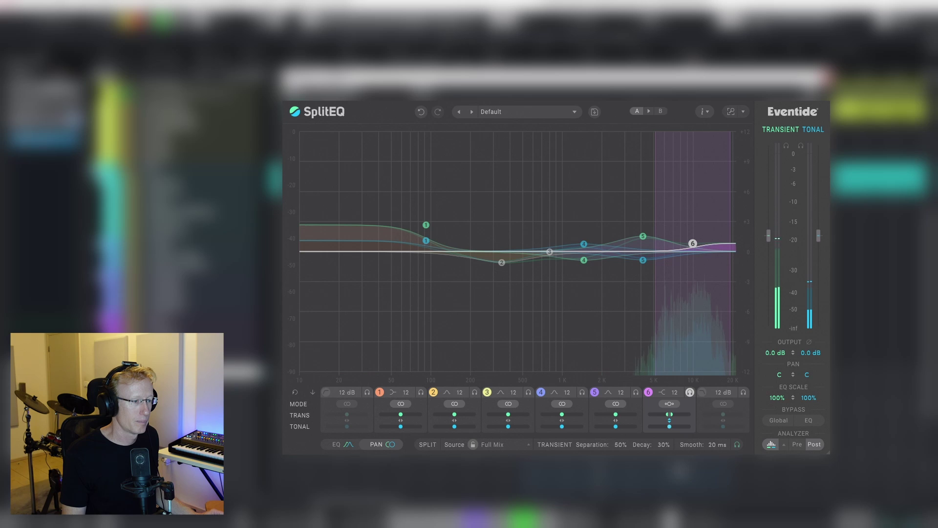
{"action": "left_click_drag", "start_coordinate": [669, 419], "coordinate": [672, 436]}
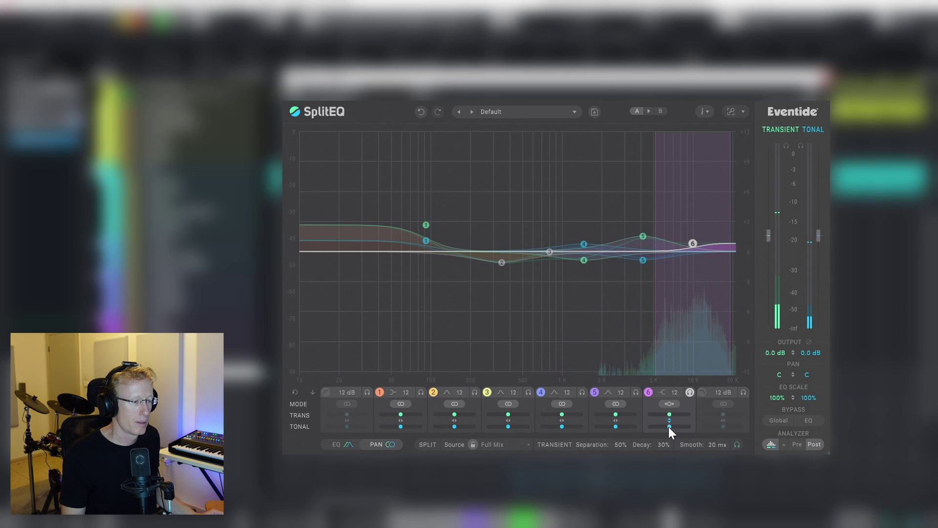
Widen band 6's tonal part fully, try wider and narrower transient widths, and end the band's solo.
{"action": "left_click_drag", "start_coordinate": [668, 426], "coordinate": [670, 413]}
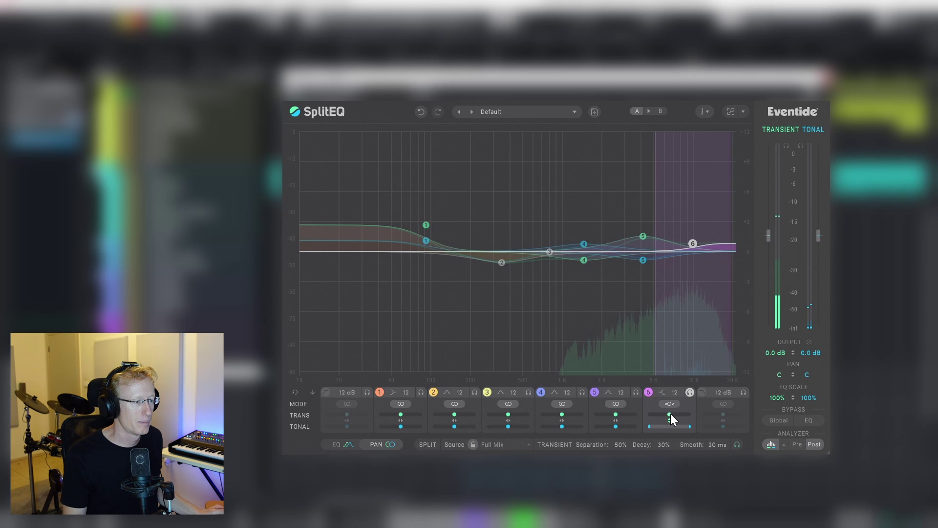
{"action": "left_click_drag", "start_coordinate": [671, 414], "coordinate": [670, 407]}
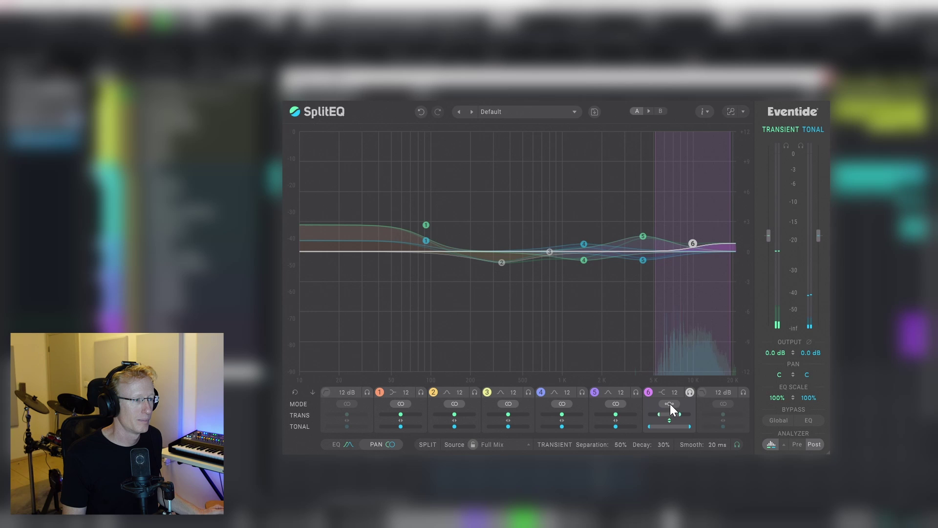
{"action": "left_click_drag", "start_coordinate": [670, 406], "coordinate": [672, 411]}
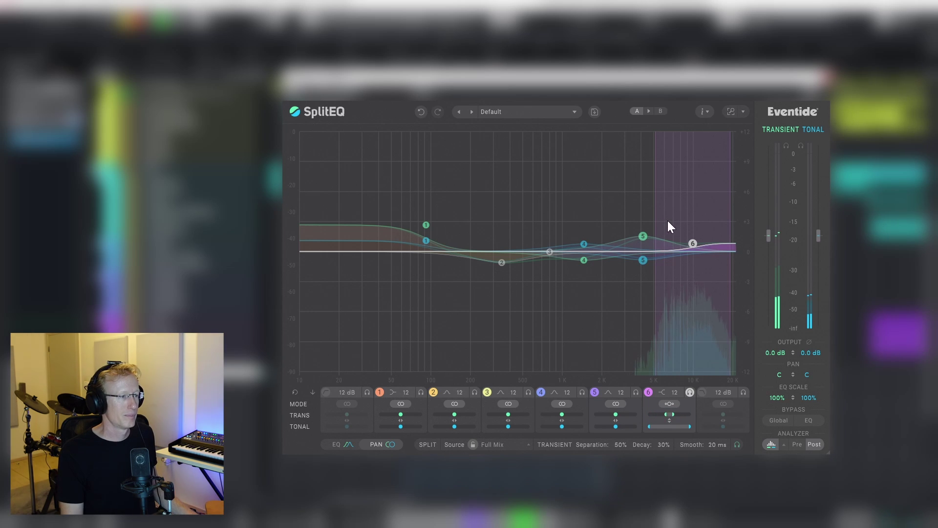
{"action": "left_click", "coordinate": [689, 392]}
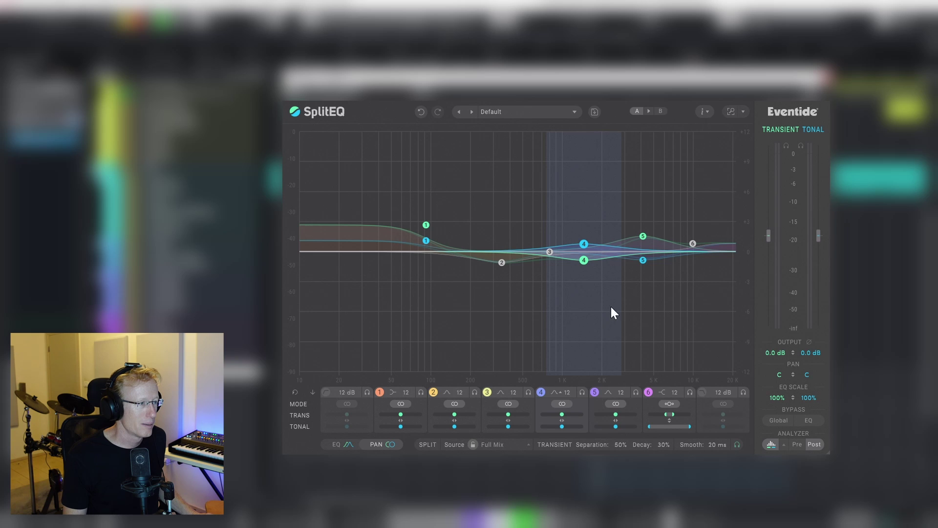
Solo band 4, switch it to mid/side mode and vary its transient and tonal widths.
{"action": "mouse_move", "coordinate": [580, 391]}
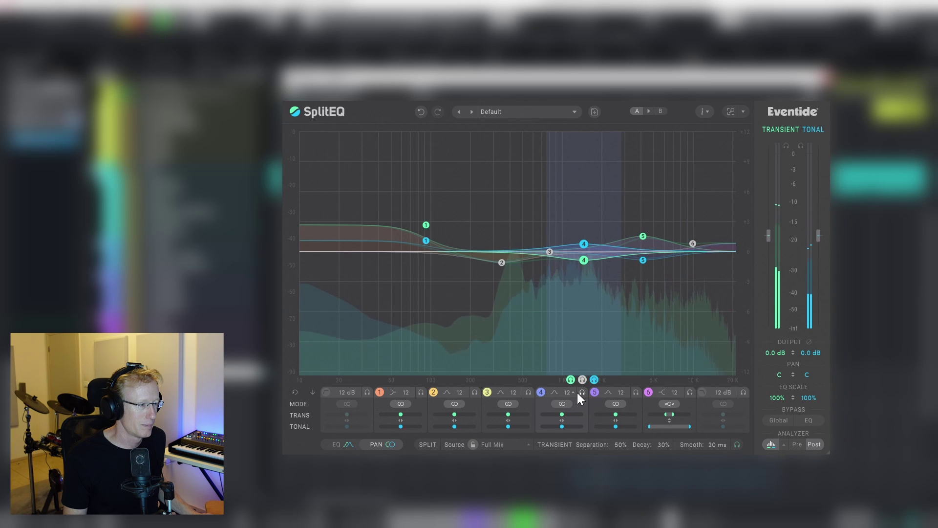
{"action": "left_click", "coordinate": [582, 381]}
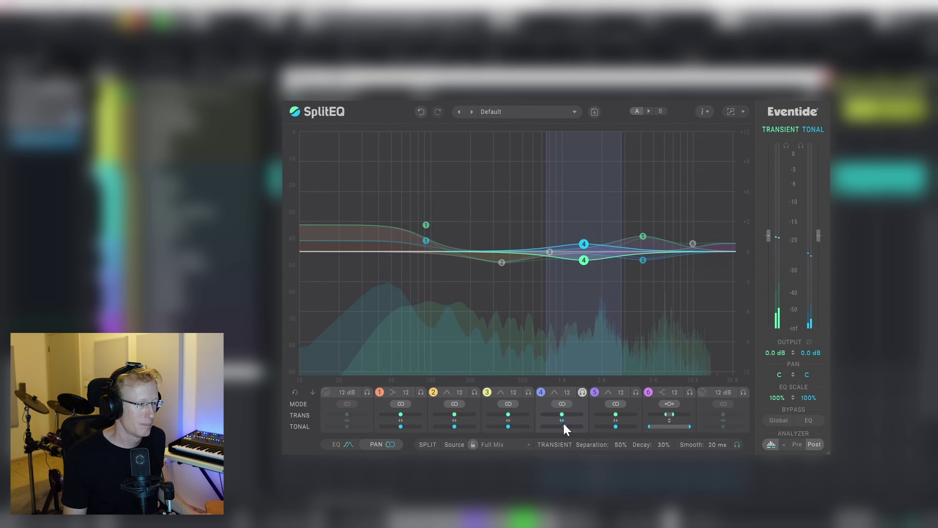
{"action": "left_click", "coordinate": [562, 404]}
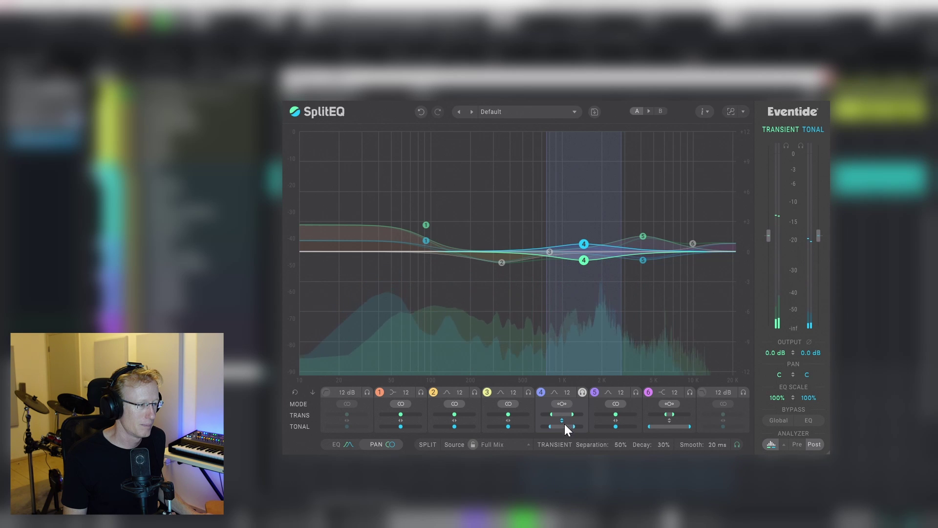
{"action": "mouse_move", "coordinate": [565, 413]}
{"action": "left_mouse_down"}
{"action": "mouse_move", "coordinate": [560, 441]}
{"action": "mouse_move", "coordinate": [562, 424]}
{"action": "left_mouse_up"}
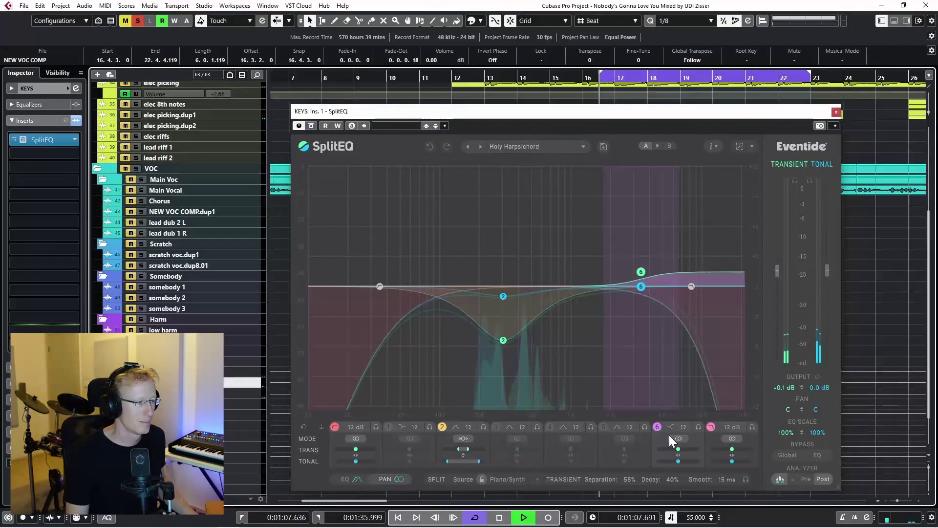
Solo band 2 of the KEYS track's Holy Harpsichord preset and adjust its transient and tonal mid/side widths.
{"action": "left_click_drag", "start_coordinate": [461, 449], "coordinate": [466, 438]}
{"action": "mouse_move", "coordinate": [484, 428]}
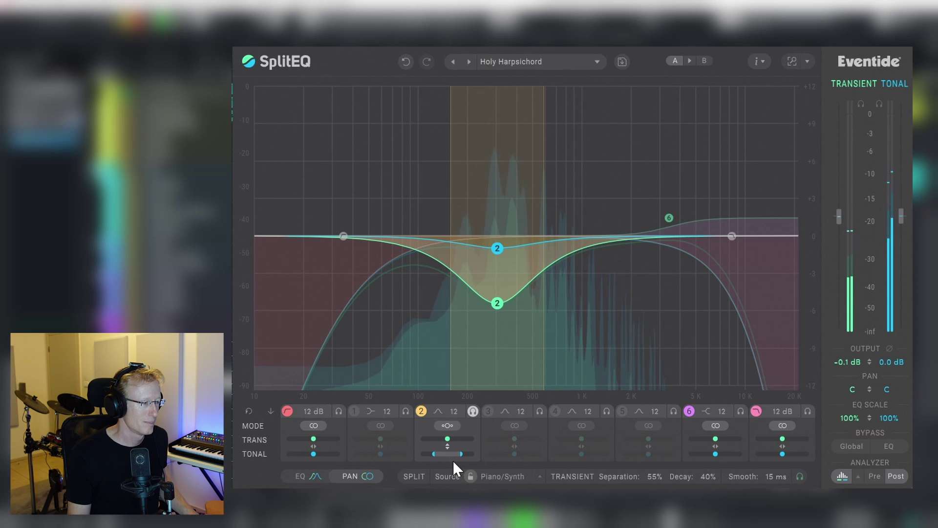
{"action": "mouse_move", "coordinate": [453, 450]}
{"action": "left_mouse_down"}
{"action": "mouse_move", "coordinate": [445, 432]}
{"action": "mouse_move", "coordinate": [448, 463]}
{"action": "left_mouse_up"}
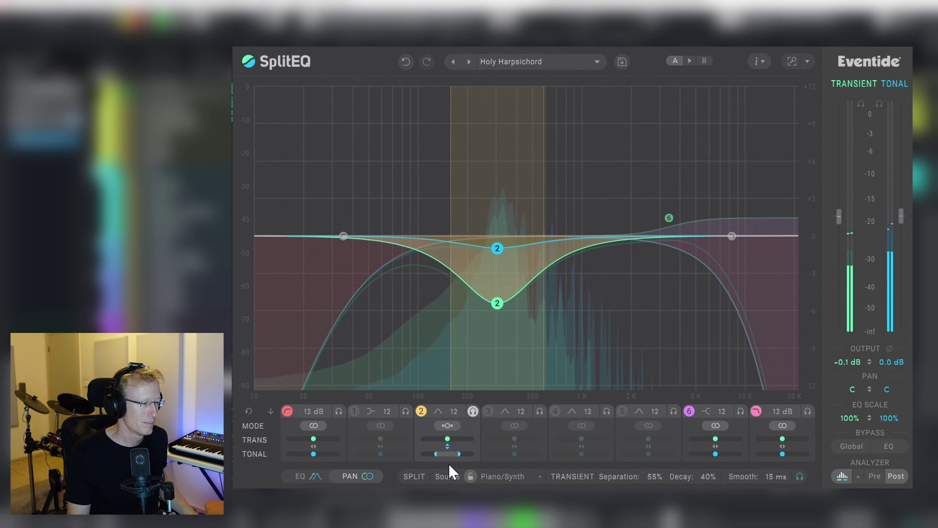
Solo band 2's transient part, switch the solo to its tonal part and widen the tonal signal fully.
{"action": "mouse_move", "coordinate": [468, 411]}
{"action": "left_click", "coordinate": [458, 395]}
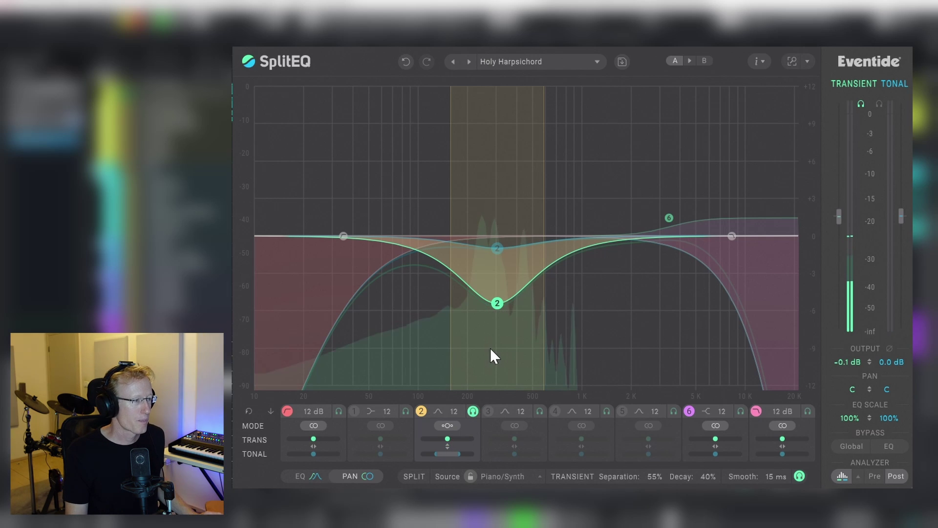
{"action": "mouse_move", "coordinate": [475, 409]}
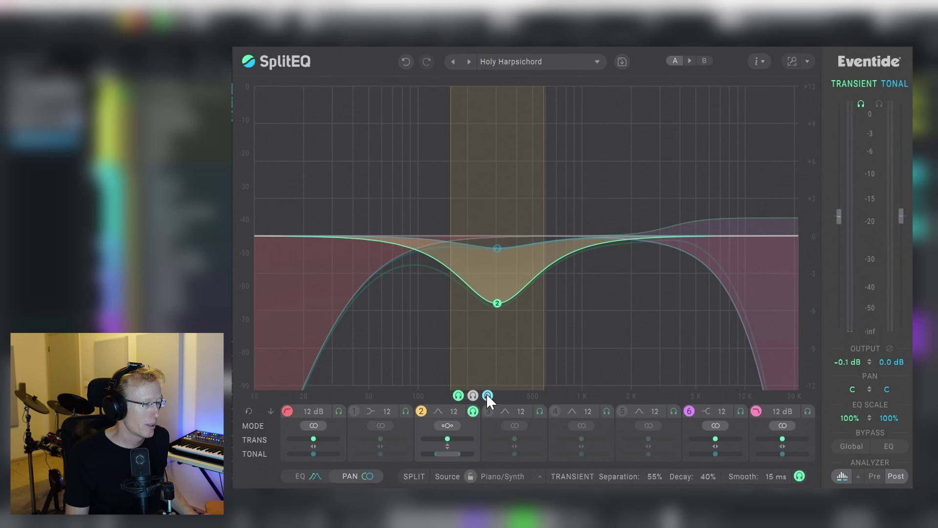
{"action": "left_click", "coordinate": [487, 395]}
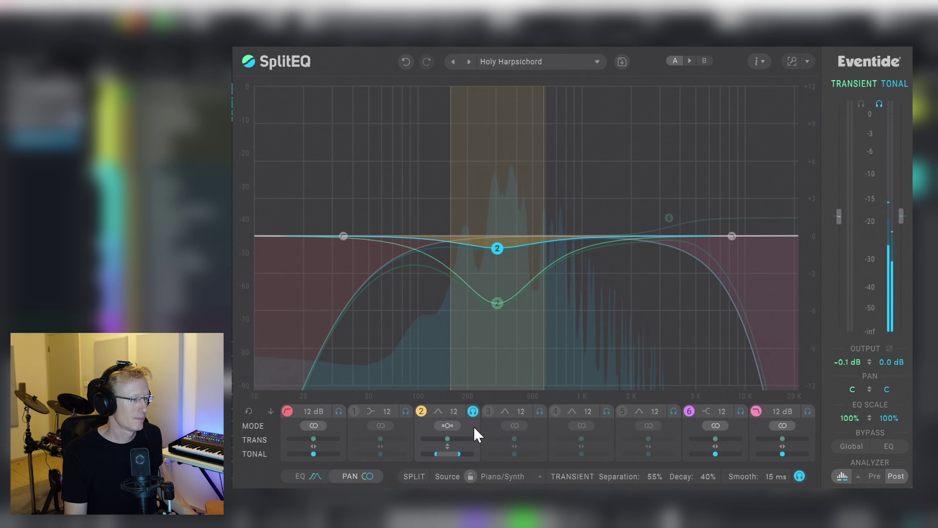
{"action": "left_click_drag", "start_coordinate": [451, 451], "coordinate": [450, 439]}
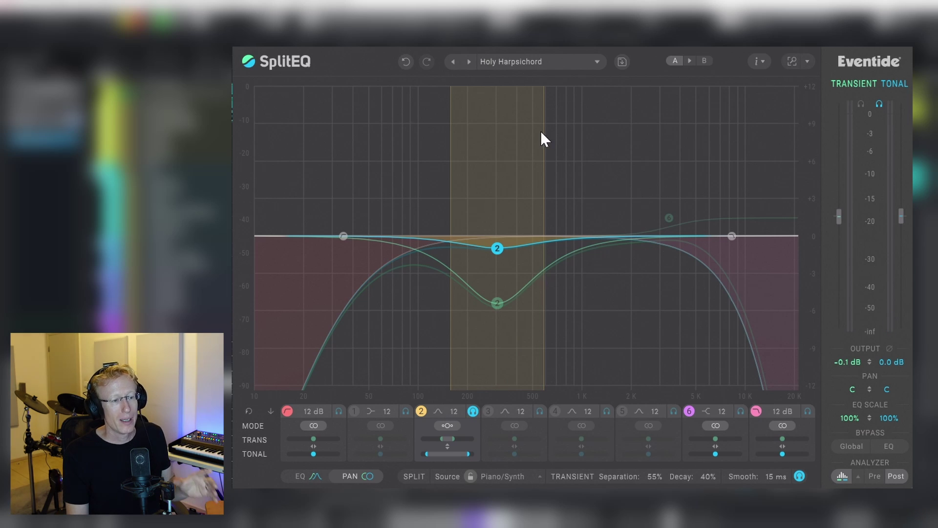
Bypass the EQ, view the analyzer options with their resolution choices and close them unchanged.
{"action": "mouse_move", "coordinate": [668, 214]}
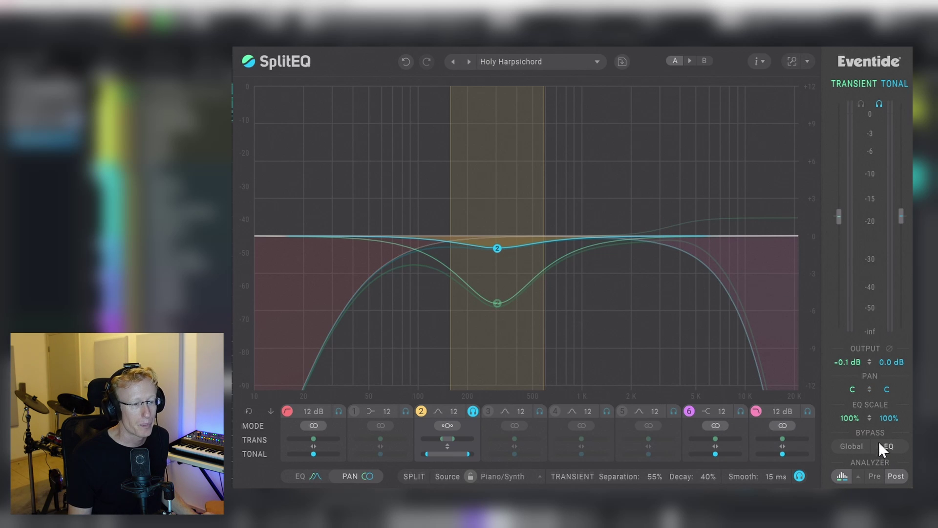
{"action": "left_click", "coordinate": [847, 445]}
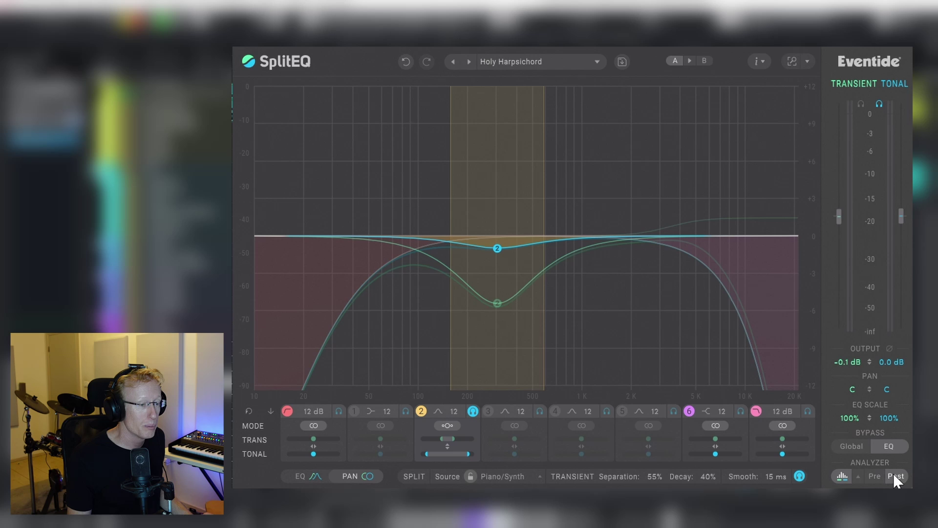
{"action": "left_click", "coordinate": [859, 475]}
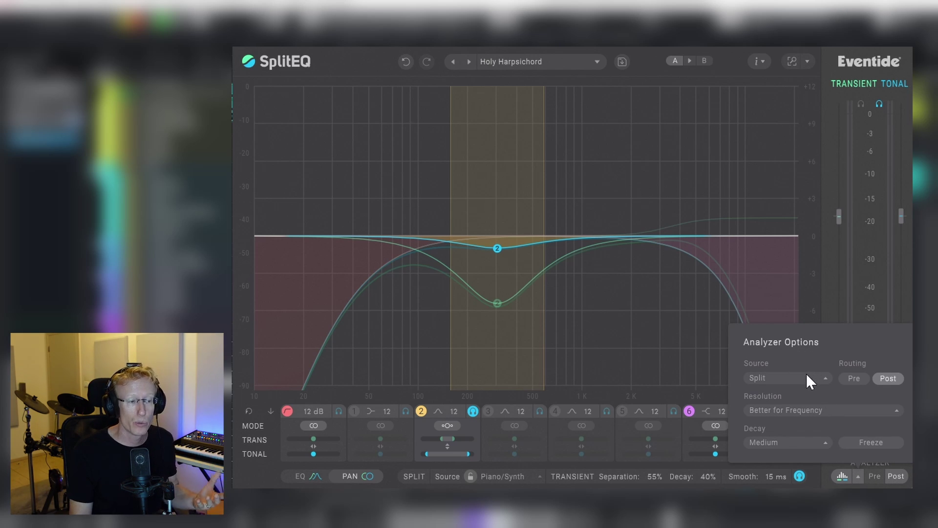
{"action": "left_click", "coordinate": [813, 409]}
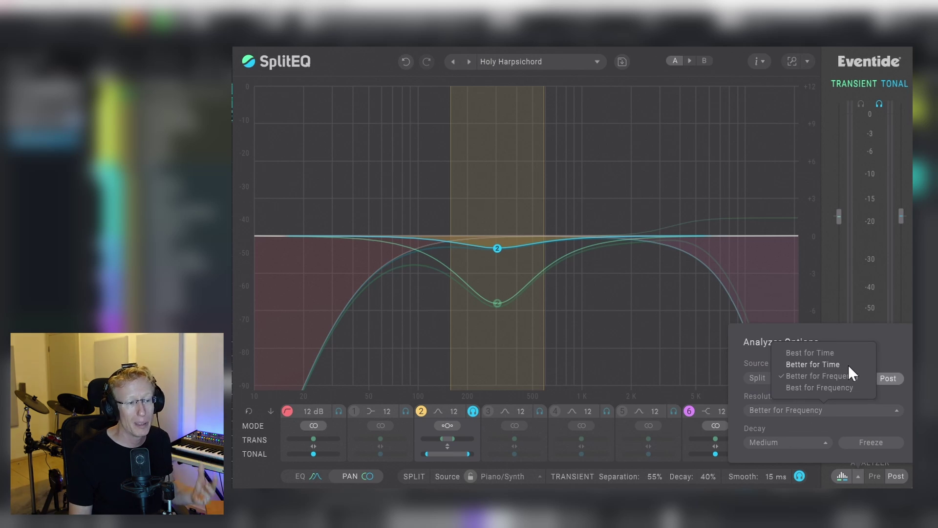
{"action": "left_click", "coordinate": [840, 413]}
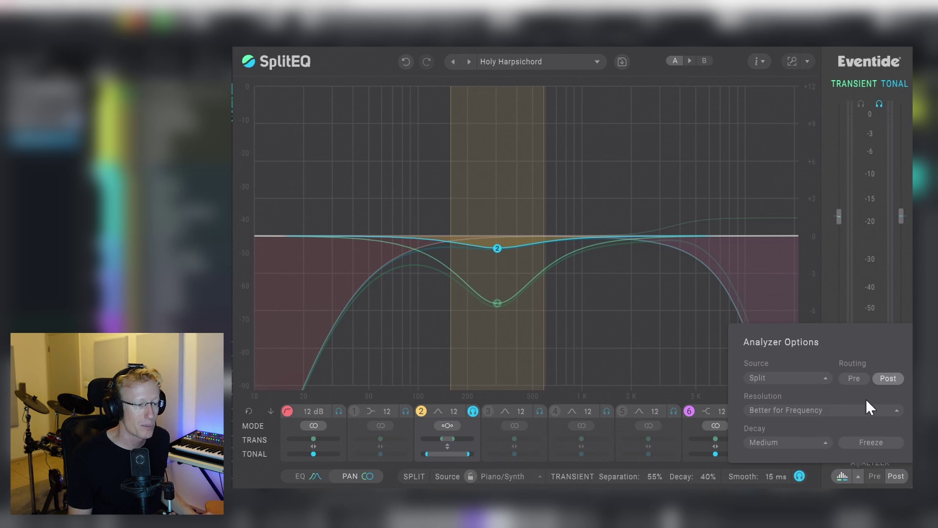
{"action": "left_click", "coordinate": [858, 475]}
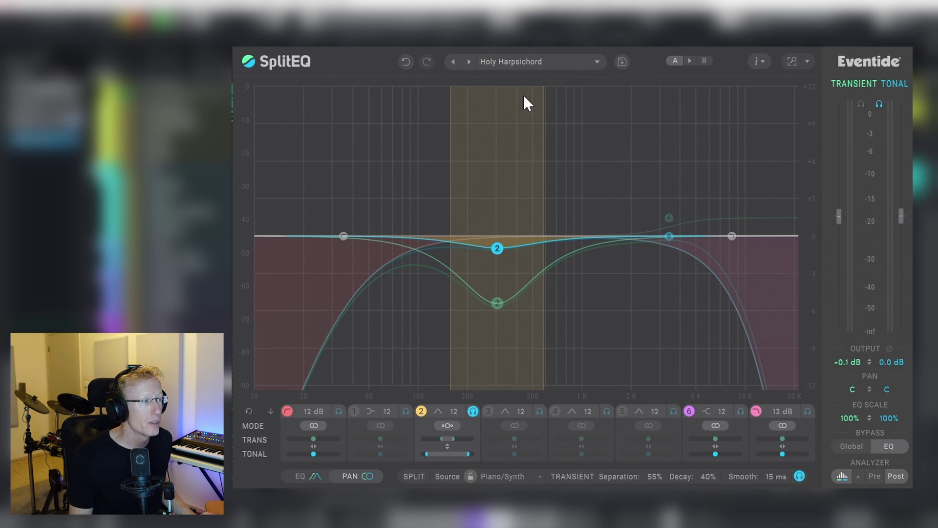
Browse the preset categories and view the vocal presets under 01 - Repair without loading any.
{"action": "left_click", "coordinate": [516, 63]}
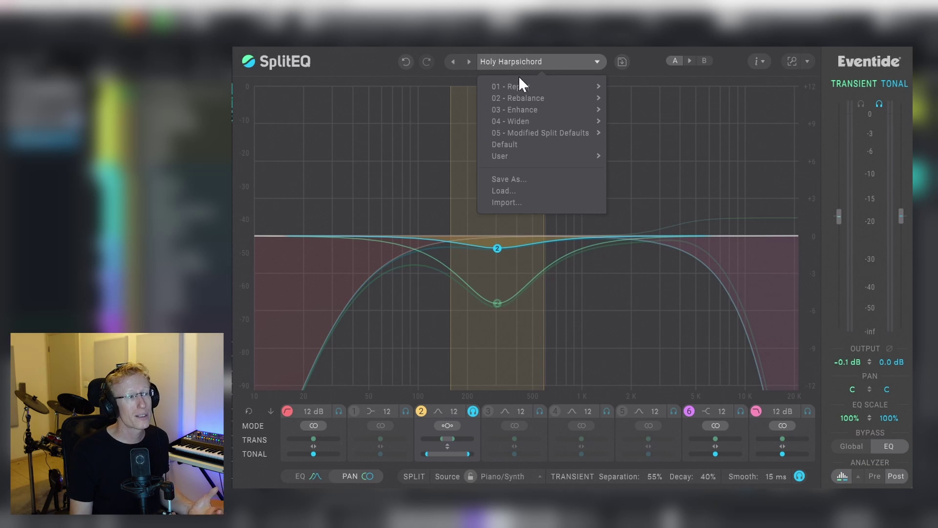
{"action": "mouse_move", "coordinate": [523, 87]}
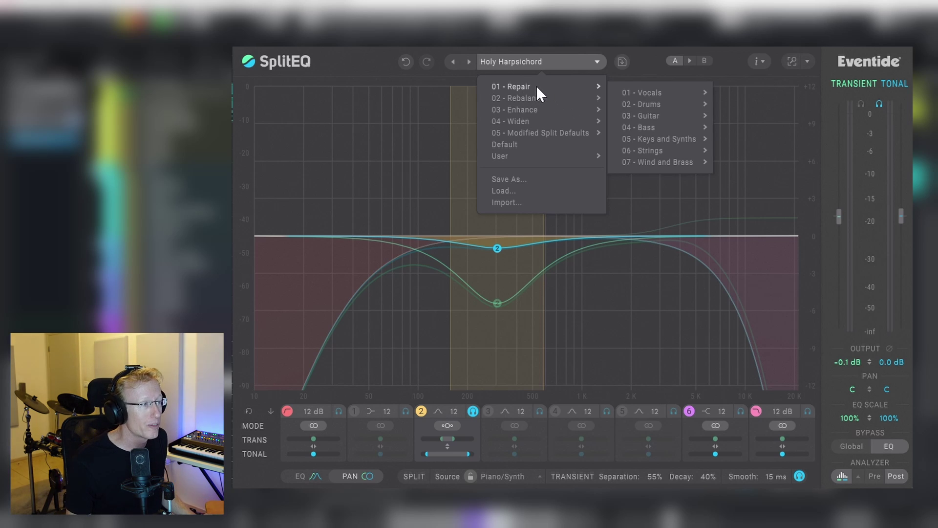
{"action": "mouse_move", "coordinate": [642, 94]}
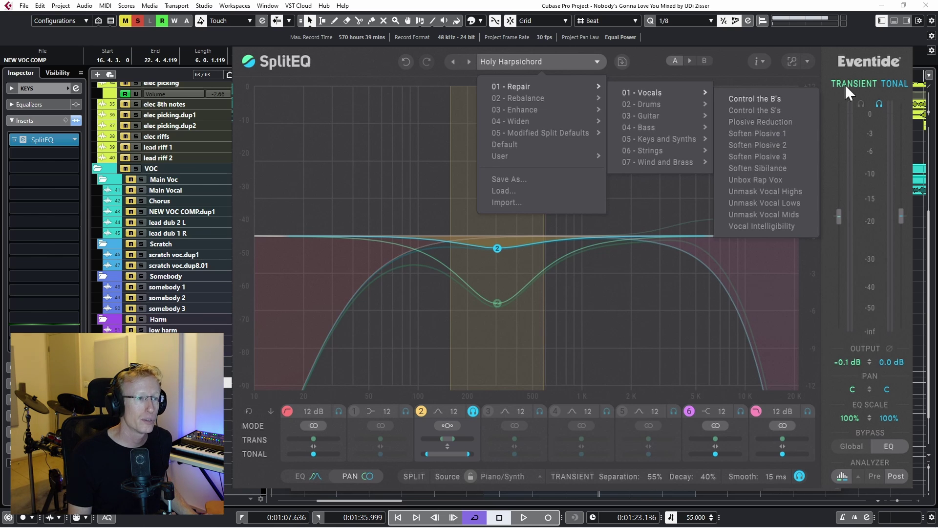
{"action": "key", "text": "Escape"}
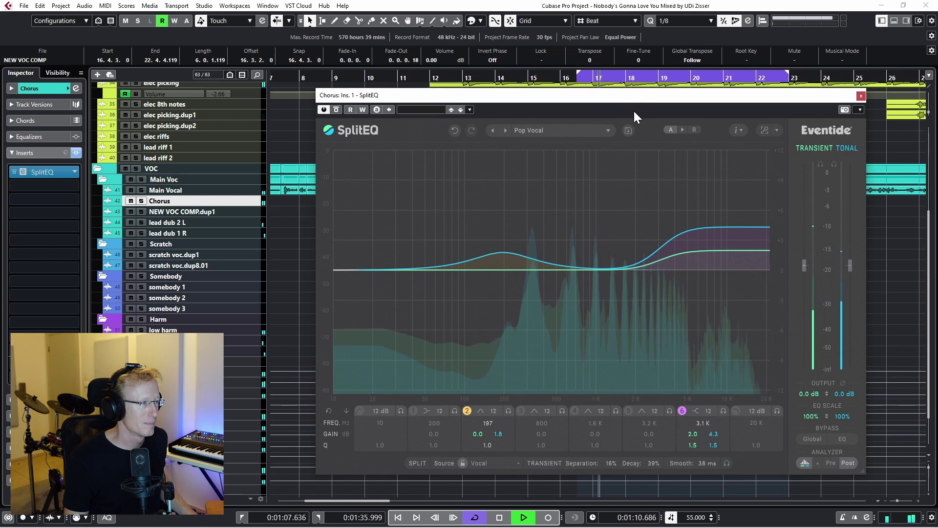
Stop playback and load the Add Vocal Body preset from the Enhance vocal presets on the Chorus track.
{"action": "key", "text": "space"}
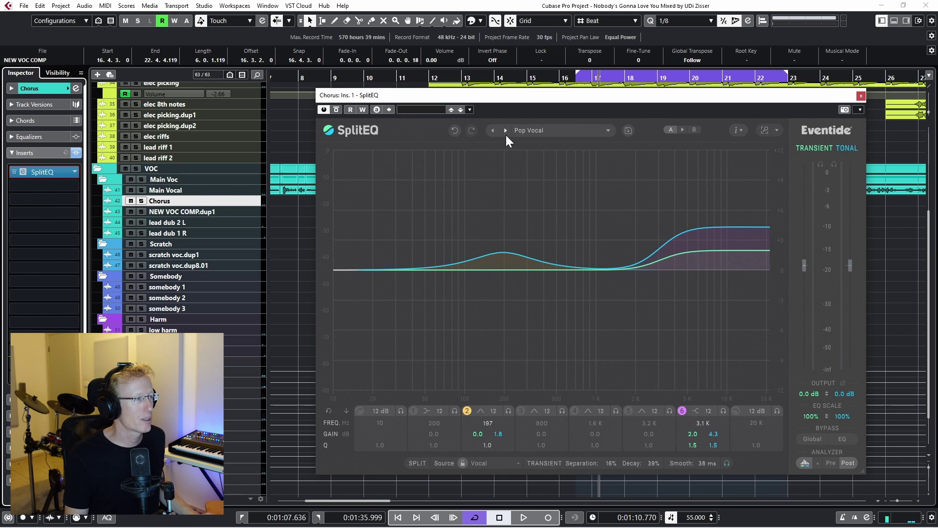
{"action": "left_click", "coordinate": [525, 131]}
{"action": "mouse_move", "coordinate": [557, 169]}
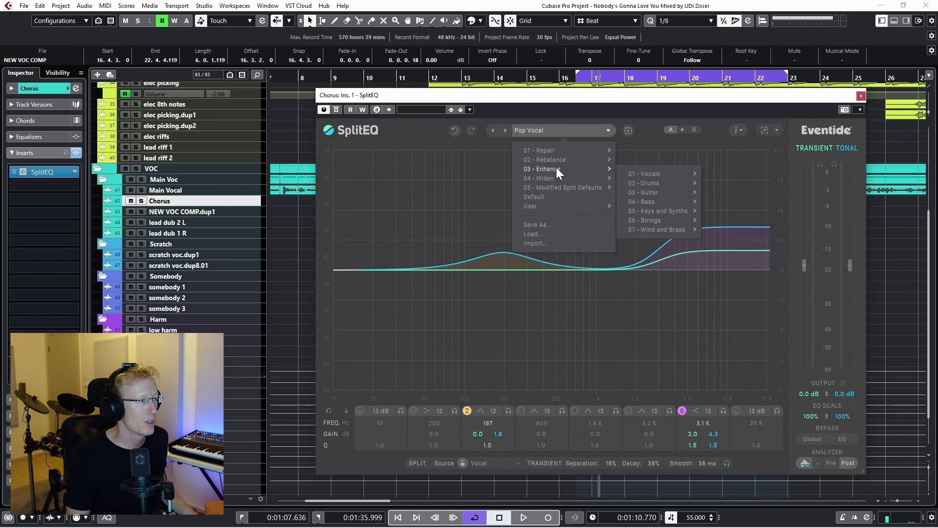
{"action": "mouse_move", "coordinate": [653, 173]}
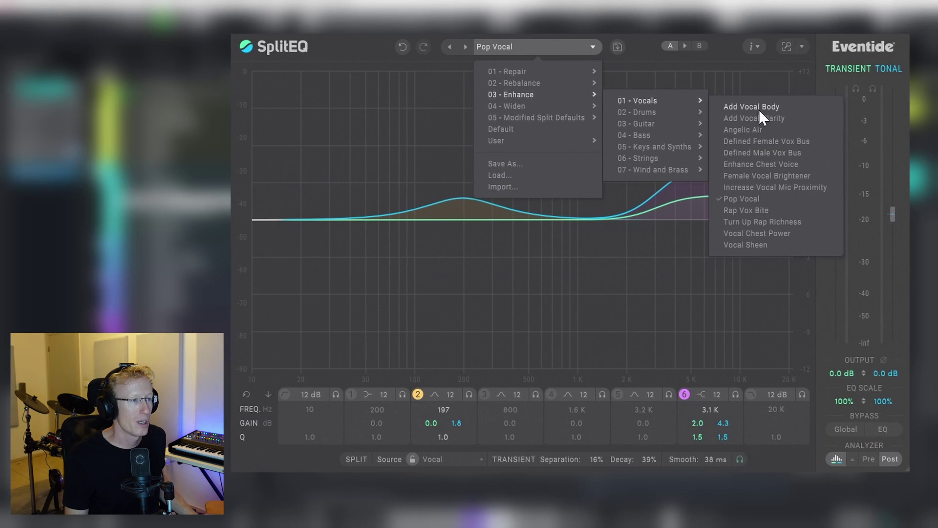
{"action": "left_click", "coordinate": [754, 108]}
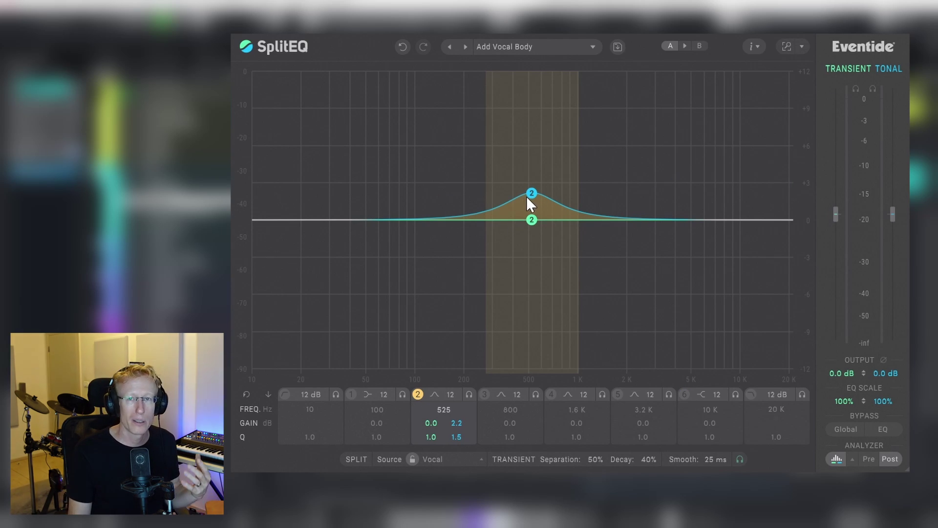
Step on from Add Vocal Clarity to the Angelic Air preset and audition the Chorus vocal with the 12 kHz band soloed.
{"action": "left_click", "coordinate": [465, 46]}
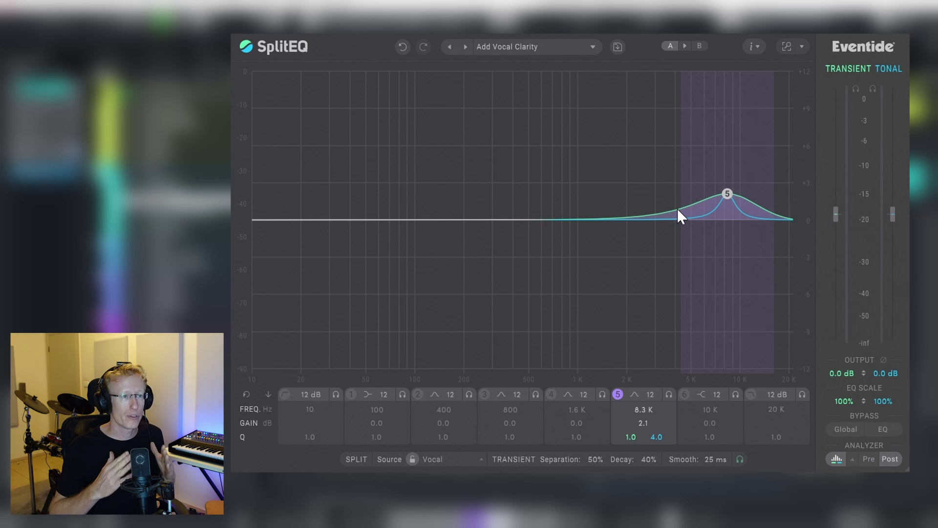
{"action": "left_click", "coordinate": [465, 46]}
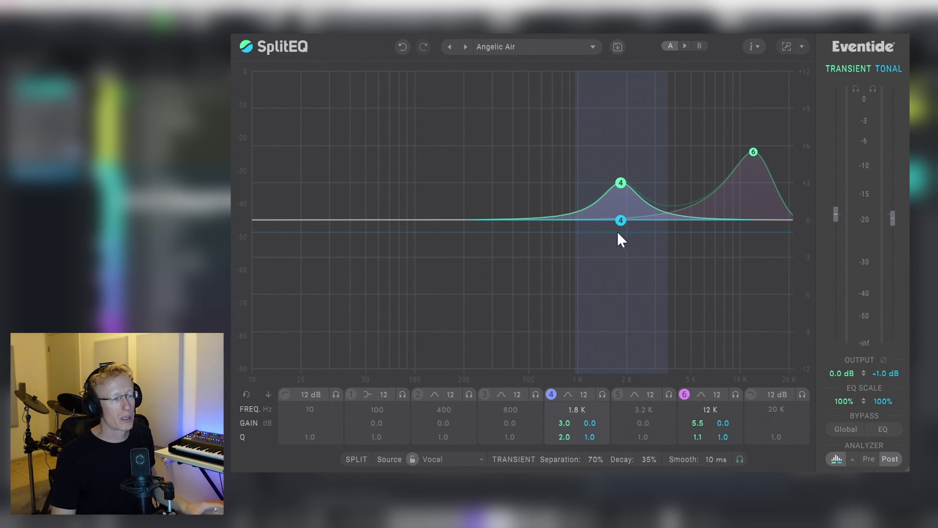
{"action": "key", "text": "space"}
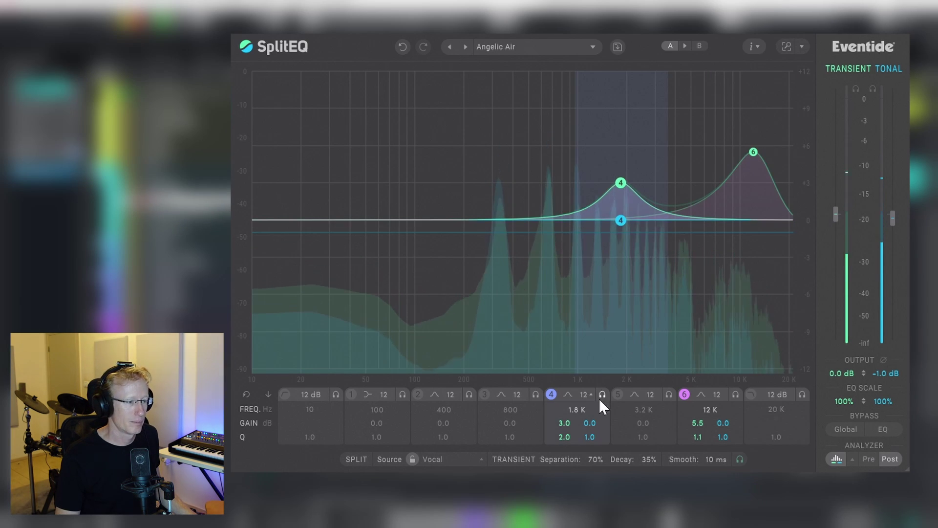
{"action": "left_click", "coordinate": [736, 380]}
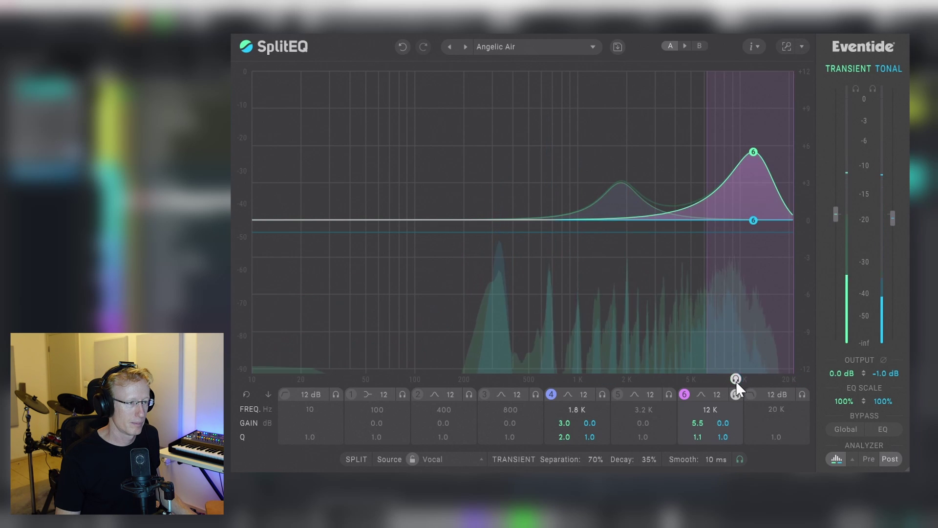
{"action": "mouse_move", "coordinate": [738, 392]}
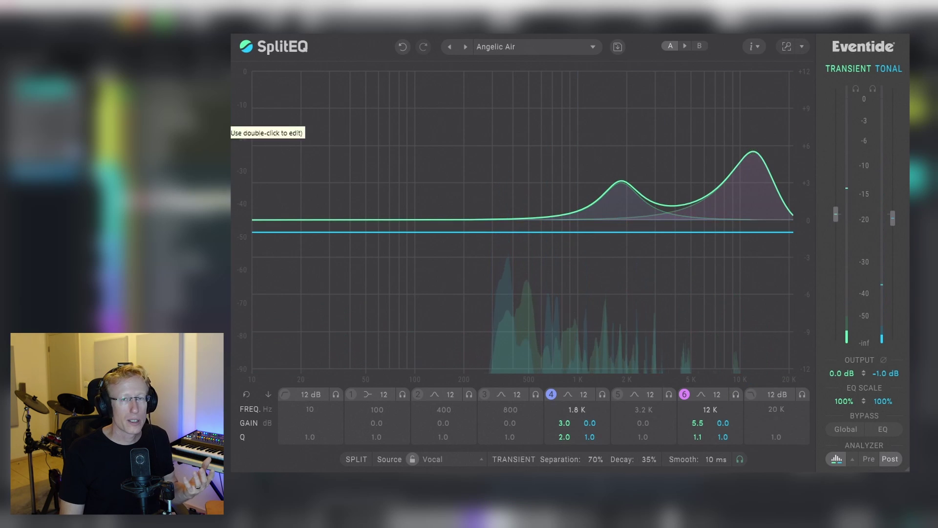
{"action": "left_click", "coordinate": [466, 47]}
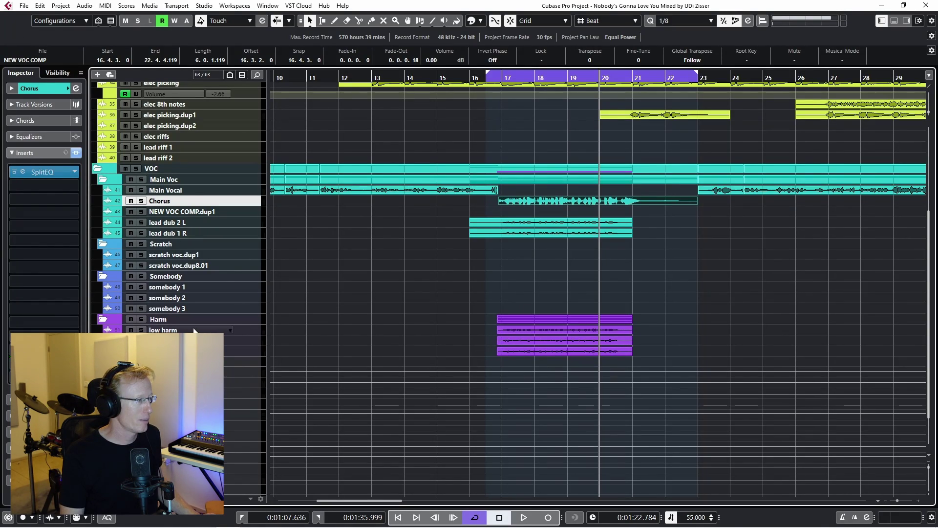
Select the VOC Harm group track and insert SplitEQ in its first insert slot.
{"action": "scroll", "coordinate": [172, 329], "scroll_direction": "down", "scroll_amount": 3}
{"action": "left_click", "coordinate": [244, 397]}
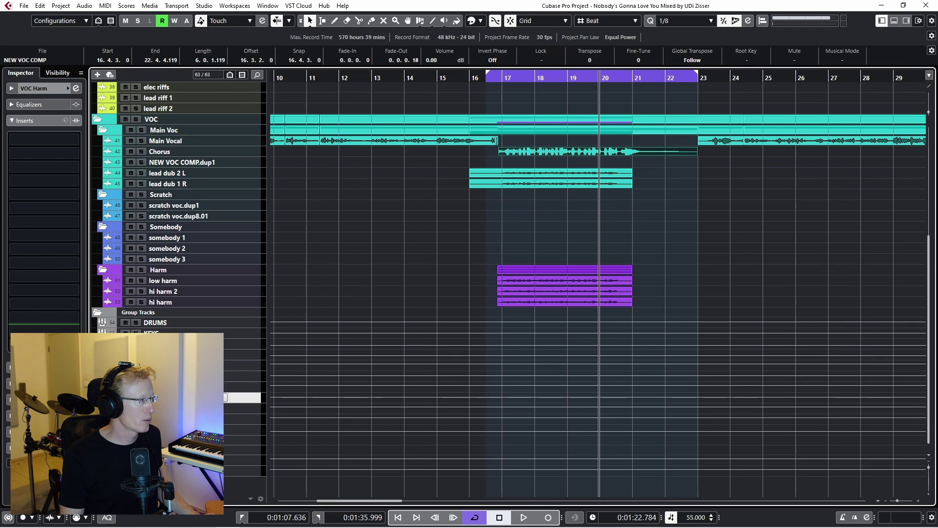
{"action": "left_click", "coordinate": [75, 139]}
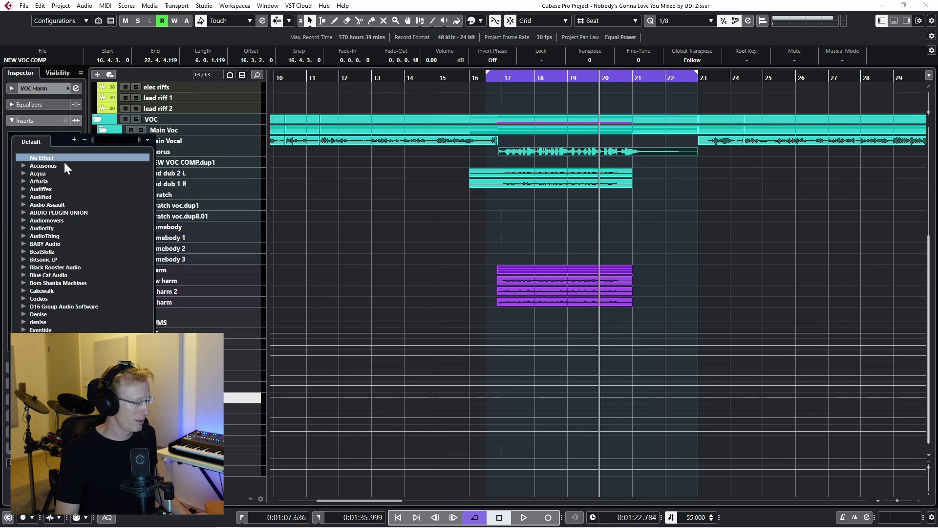
{"action": "type", "text": "split"}
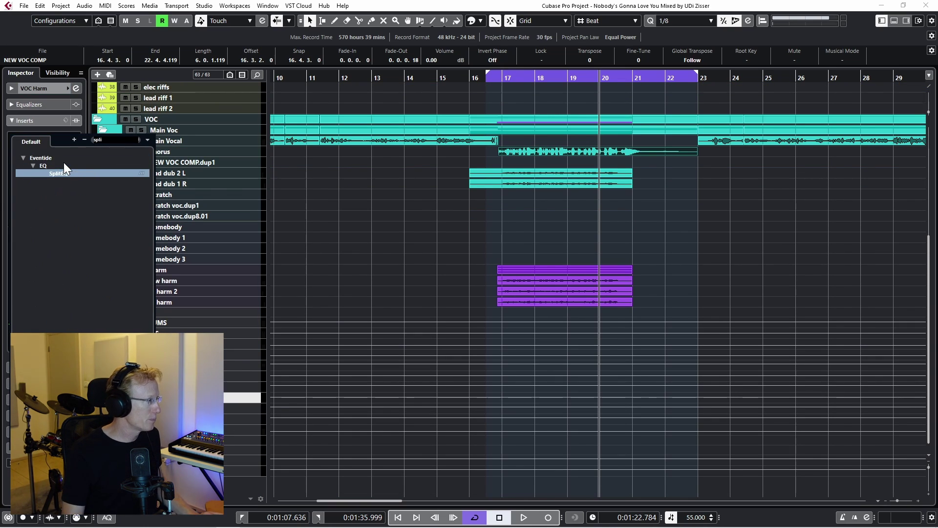
{"action": "left_click", "coordinate": [39, 171]}
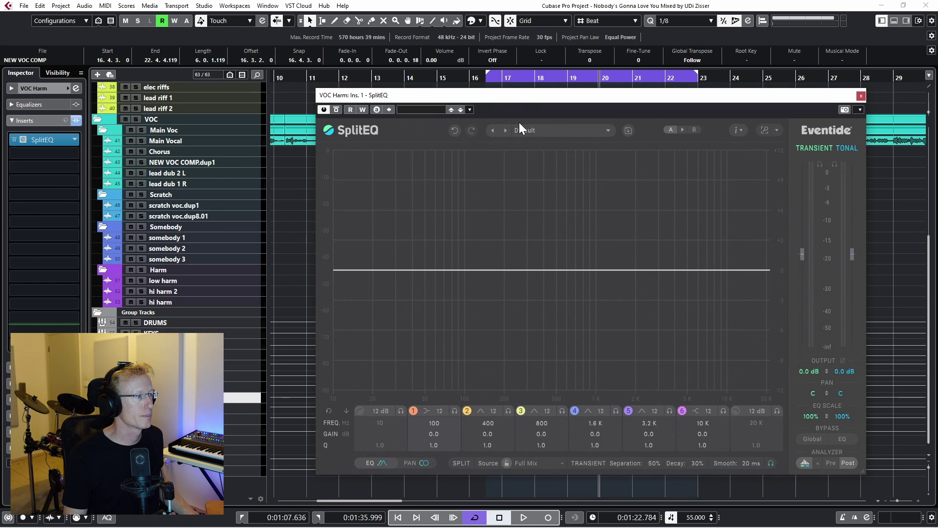
Play the harmonies soloed and load the Defined Female Vox Bus preset from the Enhance vocal presets.
{"action": "key", "text": "space"}
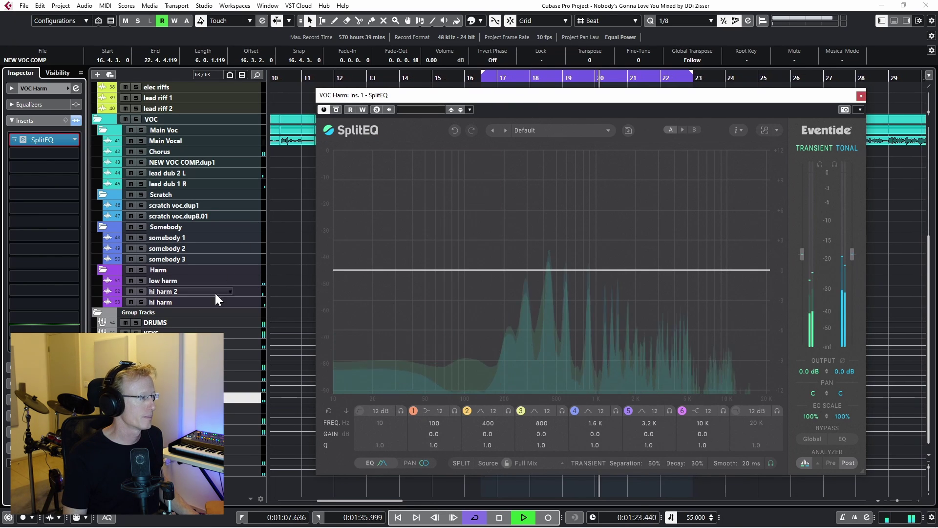
{"action": "key", "text": "s"}
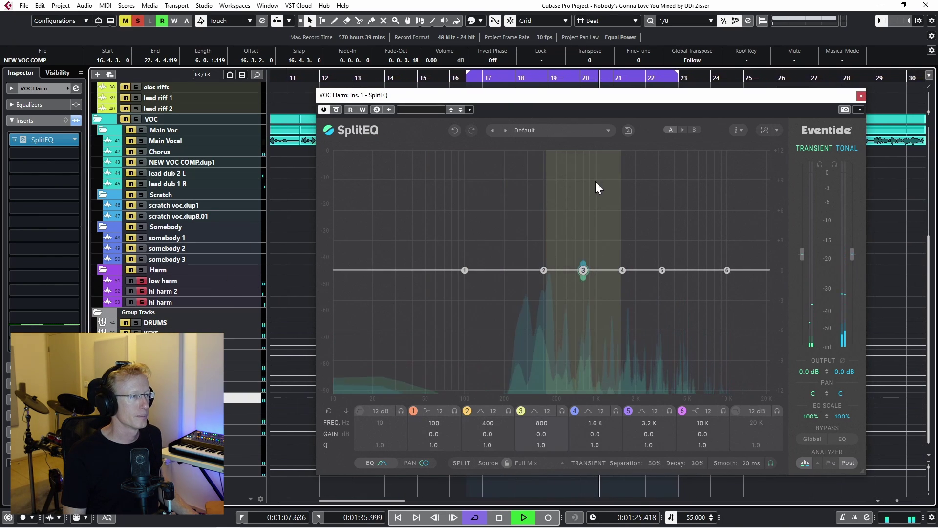
{"action": "left_click", "coordinate": [525, 129]}
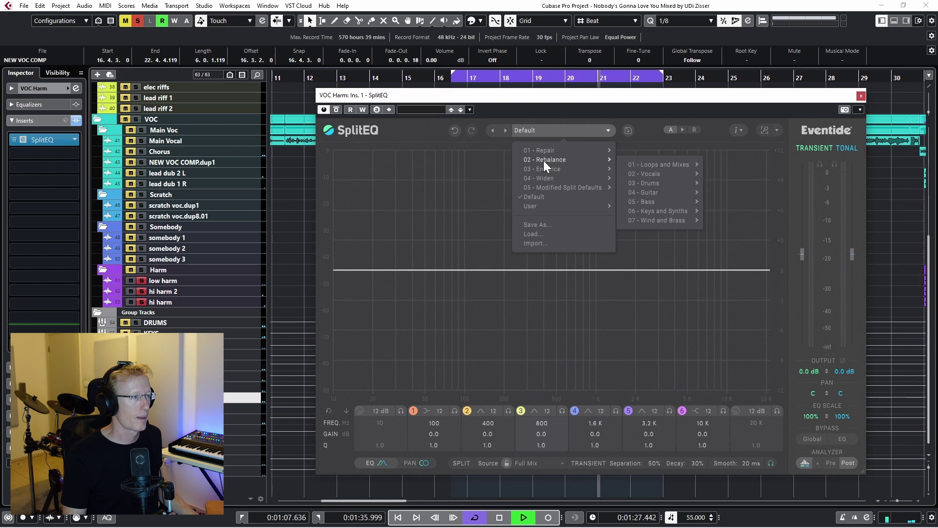
{"action": "mouse_move", "coordinate": [548, 168]}
{"action": "mouse_move", "coordinate": [667, 172]}
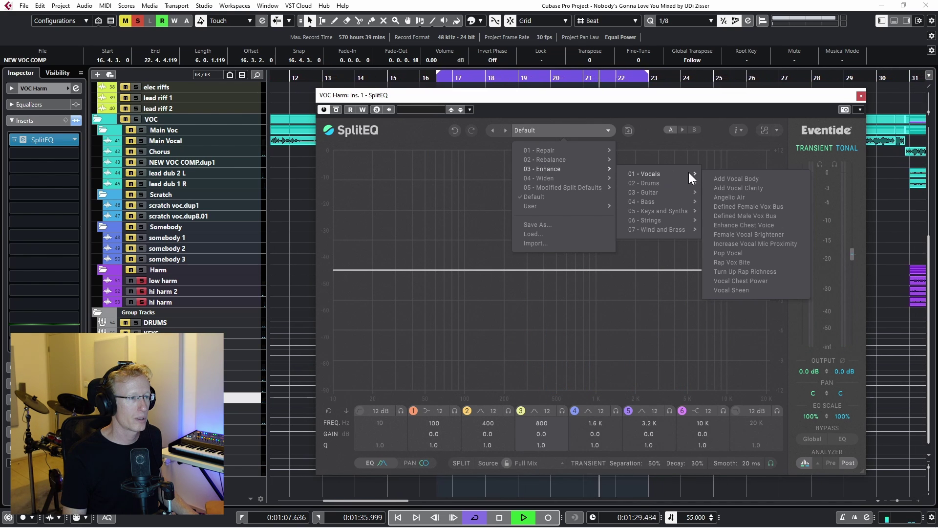
{"action": "left_click", "coordinate": [756, 208]}
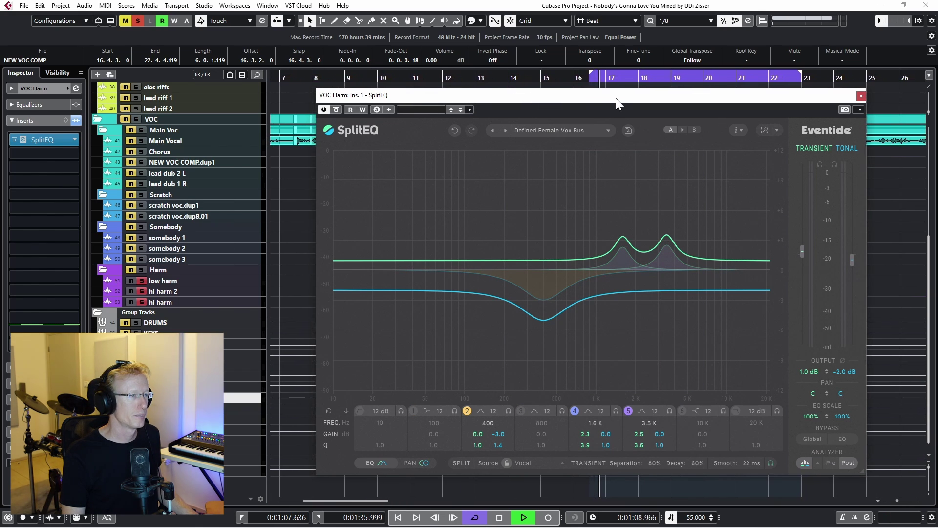
Compare the soloed harmonies with SplitEQ bypassed and active, and stop playback.
{"action": "left_click_drag", "start_coordinate": [616, 97], "coordinate": [622, 135]}
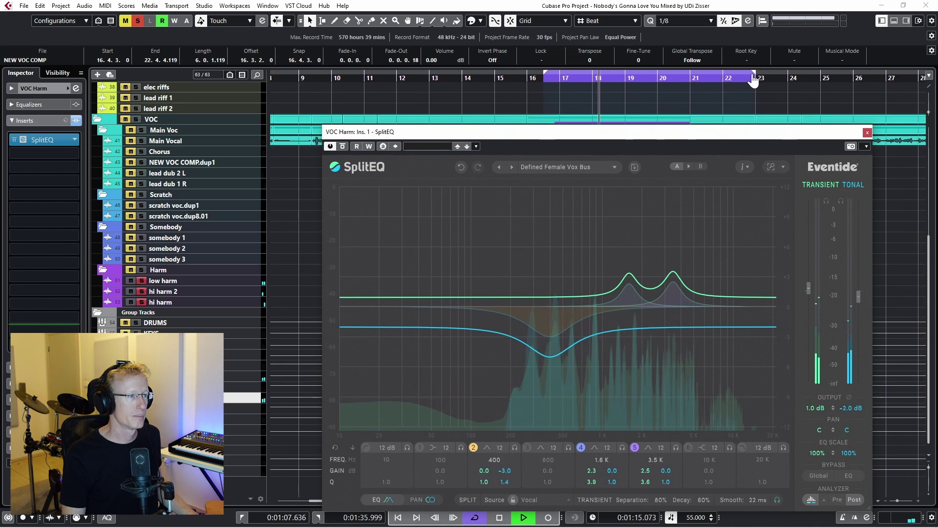
{"action": "left_click_drag", "start_coordinate": [632, 135], "coordinate": [631, 100]}
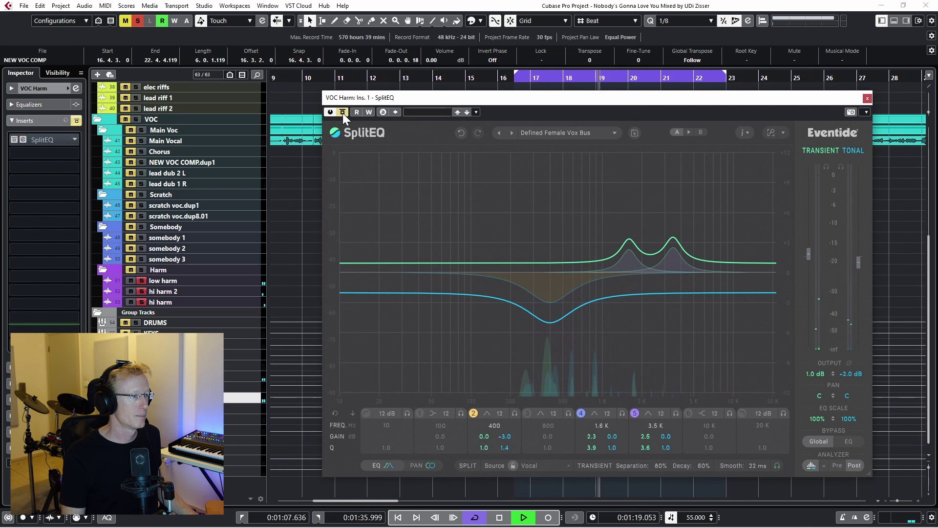
{"action": "key", "text": "space"}
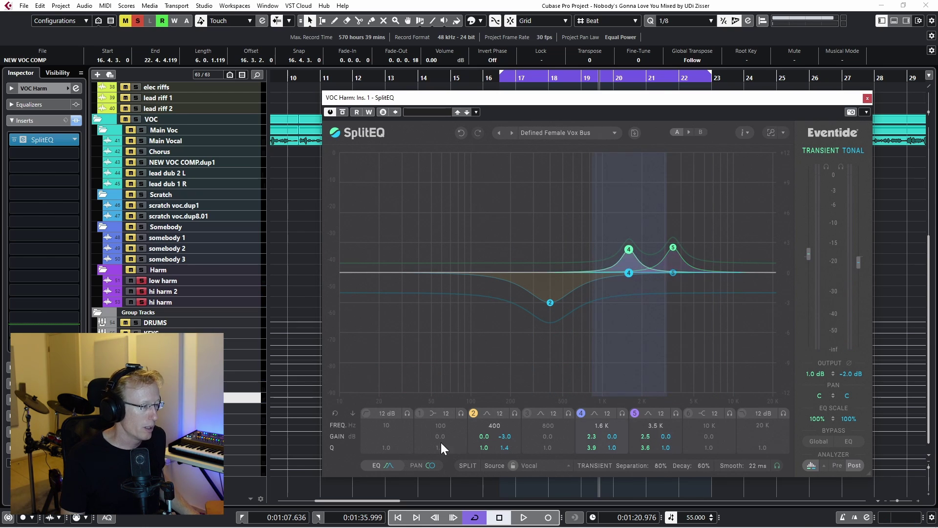
In SplitEQ's pan view, narrow band 4's transient mid/side width and widen its tonal width fully, auditioning the band soloed during playback.
{"action": "left_click", "coordinate": [424, 467]}
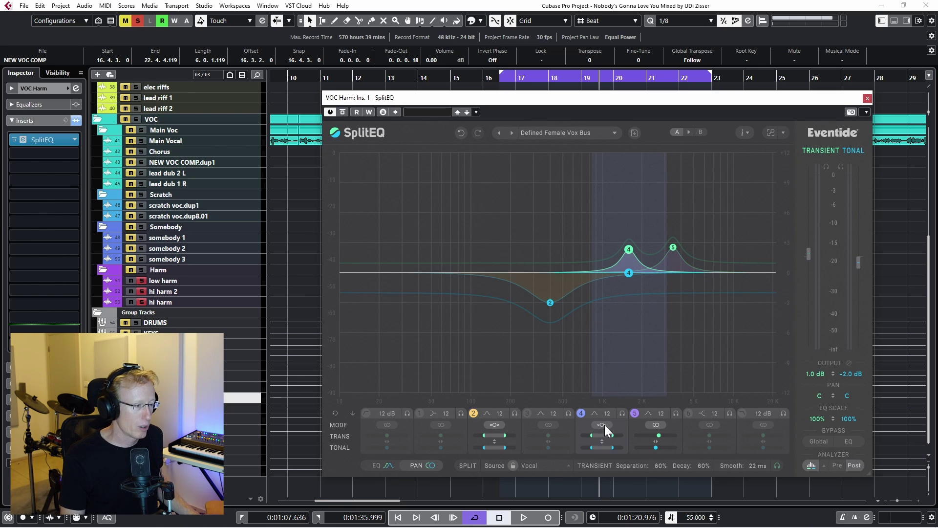
{"action": "left_click_drag", "start_coordinate": [603, 438], "coordinate": [603, 433]}
{"action": "key", "text": "space"}
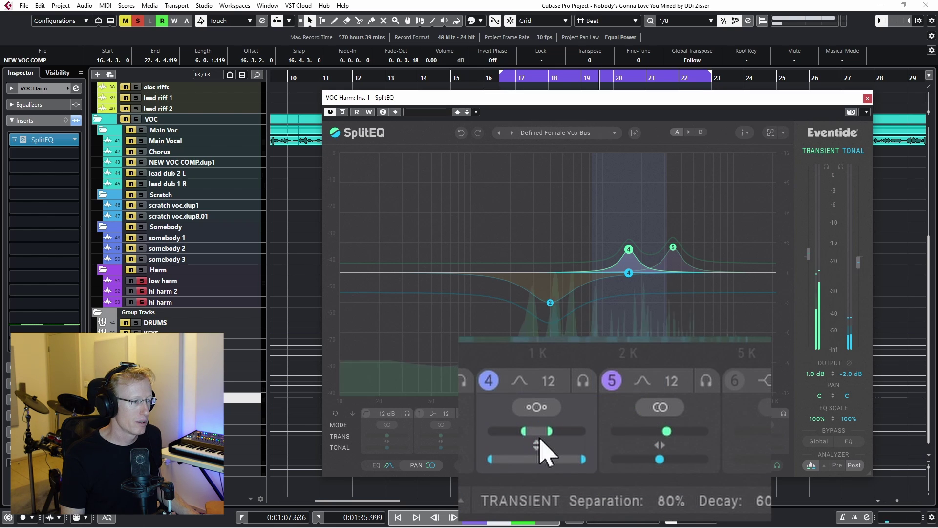
{"action": "mouse_move", "coordinate": [575, 391]}
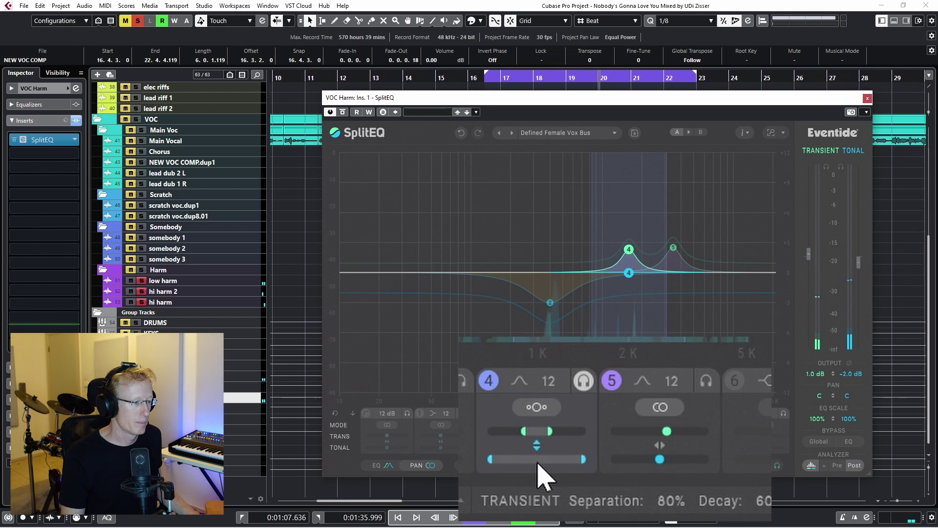
{"action": "left_click_drag", "start_coordinate": [539, 449], "coordinate": [539, 477]}
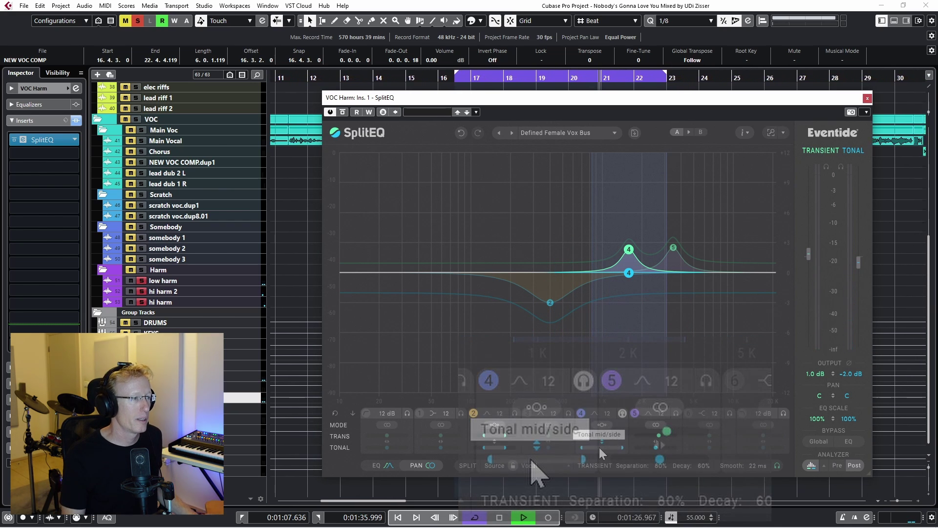
Clear the track solos to hear the harmonies in the full mix, close SplitEQ and stop playback.
{"action": "left_click", "coordinate": [133, 20]}
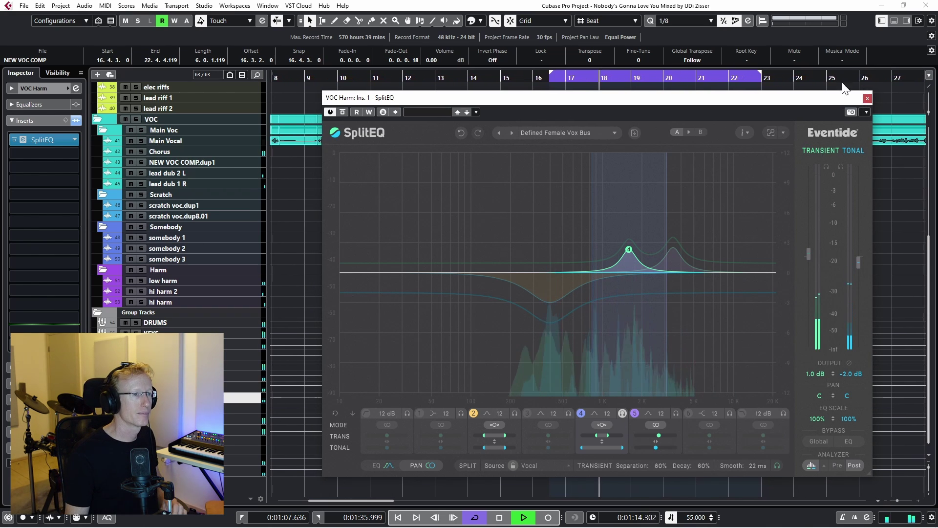
{"action": "left_click", "coordinate": [867, 99]}
{"action": "key", "text": "space"}
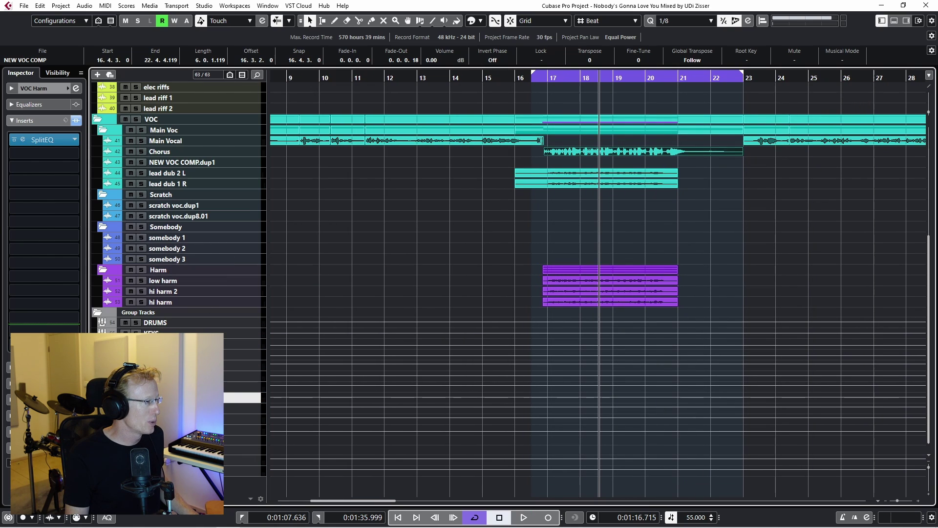
Insert the H949 Dual Harmonizer after SplitEQ on the VOC Harm group track.
{"action": "left_click", "coordinate": [73, 154]}
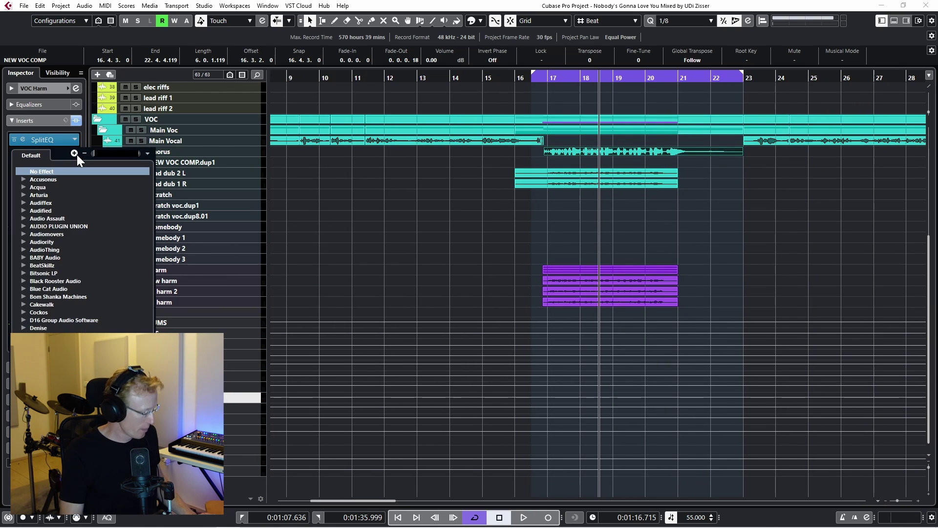
{"action": "type", "text": "h94"}
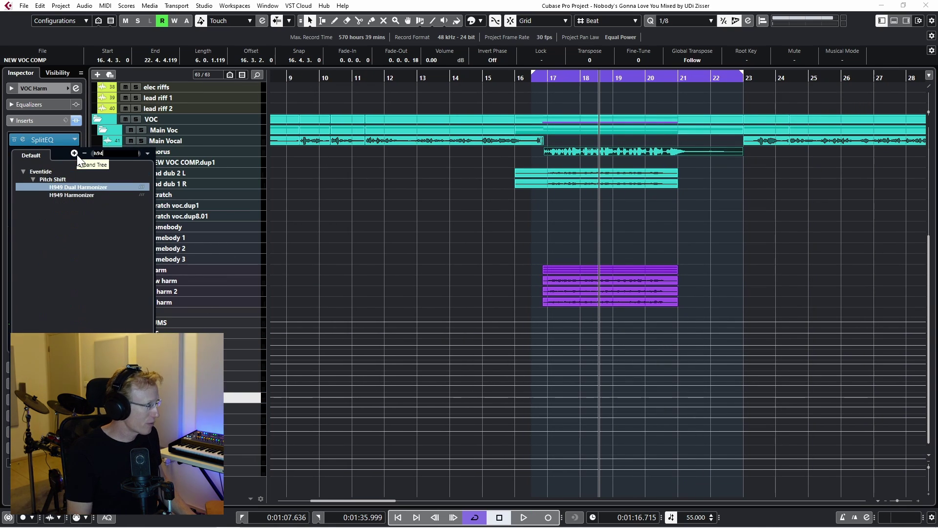
{"action": "double_click", "coordinate": [85, 188]}
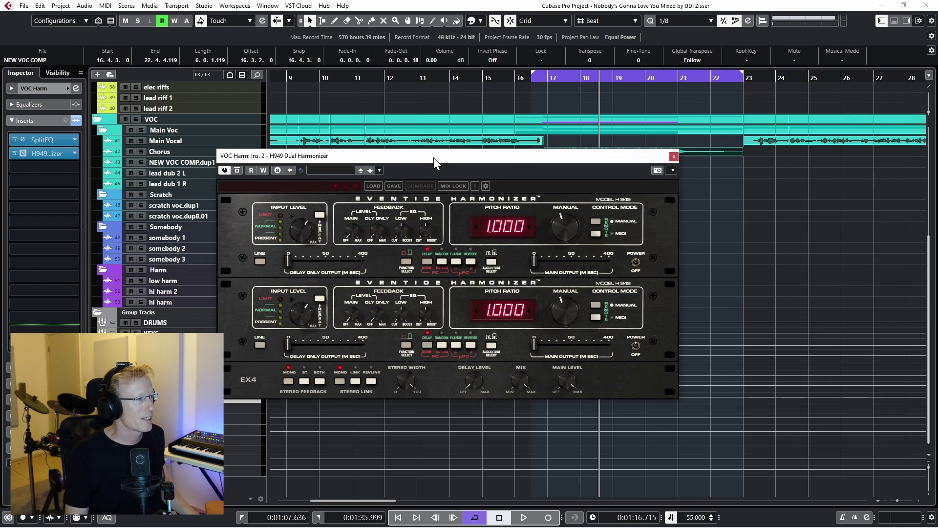
Load the 01 - Vocal Sweetener preset from the H949 Dual Harmonizer's vocal presets.
{"action": "left_click_drag", "start_coordinate": [433, 157], "coordinate": [538, 151]}
{"action": "left_click", "coordinate": [415, 178]}
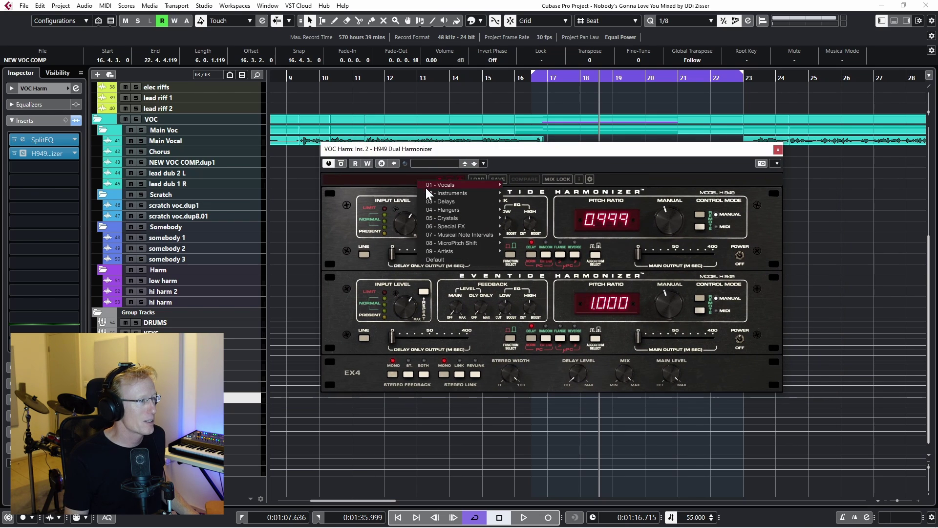
{"action": "mouse_move", "coordinate": [442, 186]}
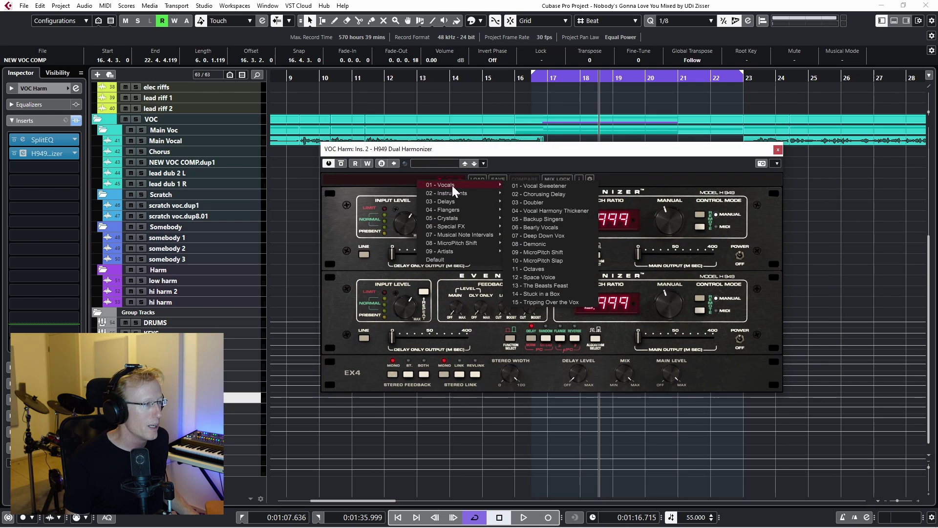
{"action": "left_click", "coordinate": [558, 186]}
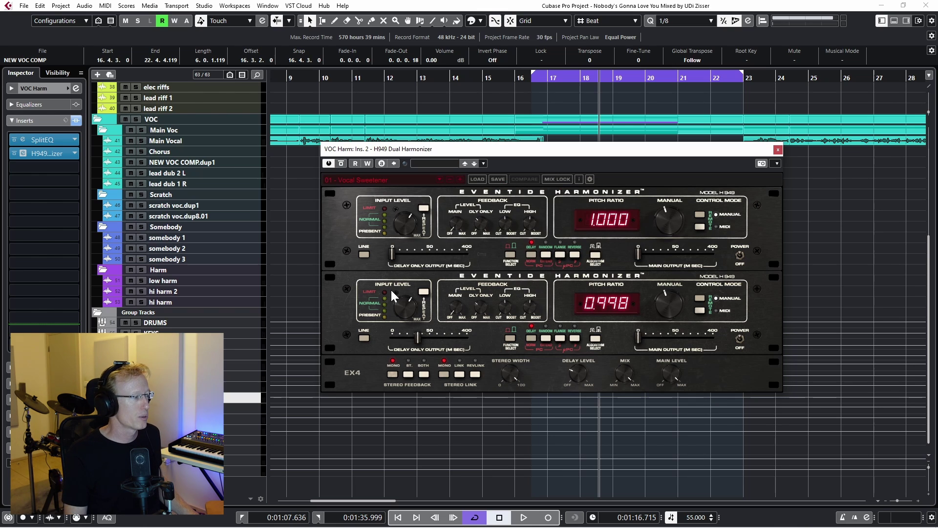
Solo the VOC Harm group, set the loop range to the harmony clips and play from their start.
{"action": "key", "text": "s"}
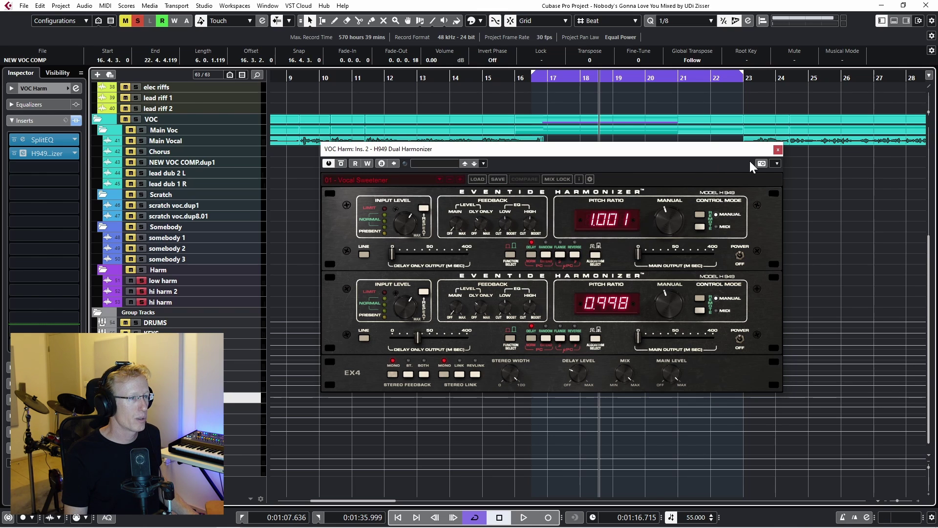
{"action": "left_click_drag", "start_coordinate": [747, 154], "coordinate": [836, 327]}
{"action": "left_click_drag", "start_coordinate": [509, 236], "coordinate": [730, 321]}
{"action": "key", "text": "p"}
{"action": "left_click", "coordinate": [556, 77]}
{"action": "scroll", "coordinate": [601, 256], "scroll_direction": "left", "scroll_amount": 1}
{"action": "left_click_drag", "start_coordinate": [606, 322], "coordinate": [543, 148]}
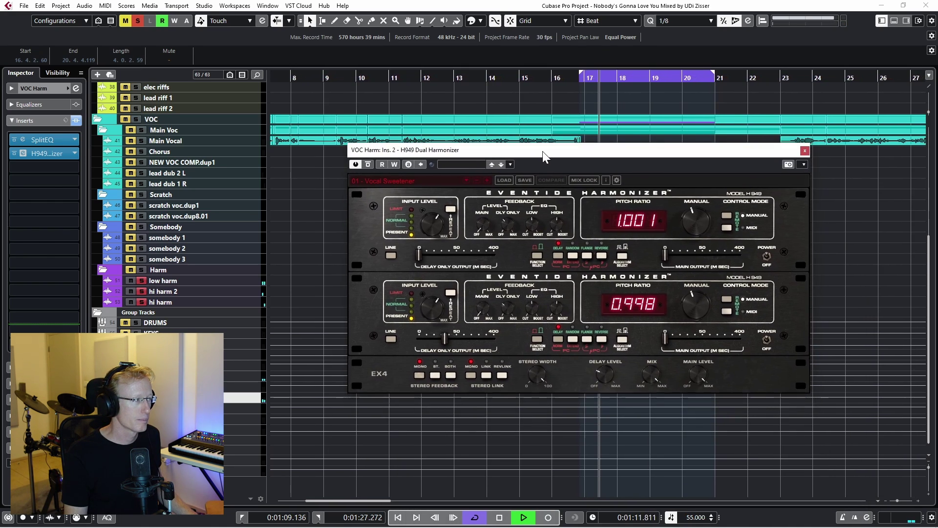
Reopen SplitEQ on VOC Harm, turn off band 4's solo and close it to return to the H949 Dual Harmonizer.
{"action": "left_click", "coordinate": [23, 140]}
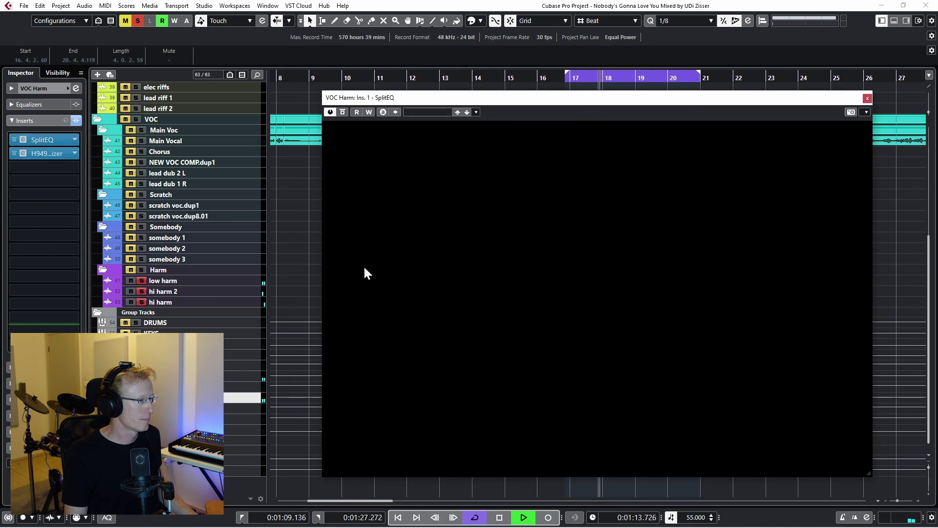
{"action": "mouse_move", "coordinate": [620, 412]}
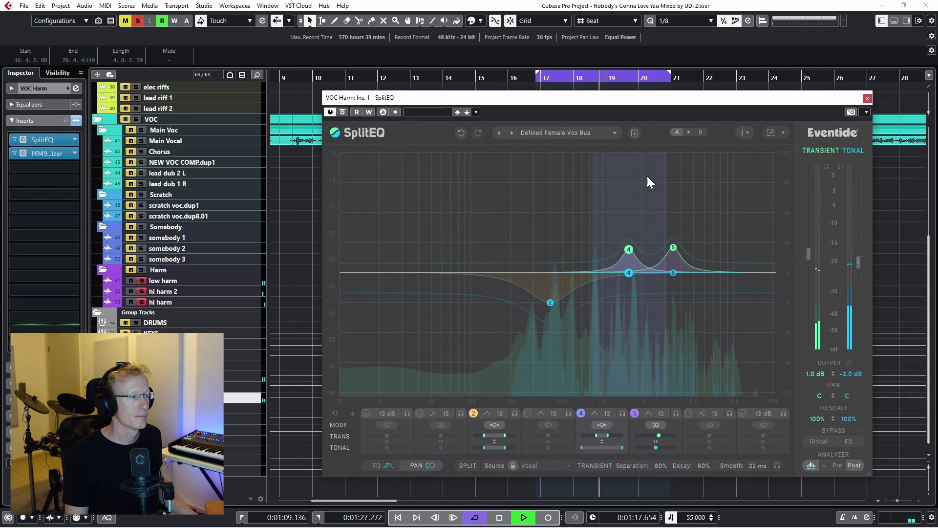
{"action": "left_click", "coordinate": [869, 100]}
{"action": "left_click_drag", "start_coordinate": [577, 146], "coordinate": [573, 130]}
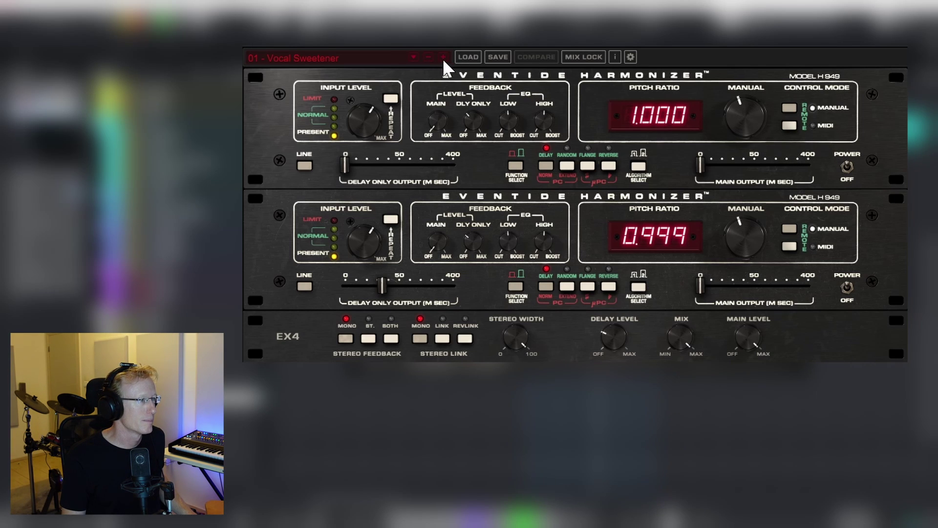
Load the 05 - Backup Singers vocal preset on the VOC Harm H949 Dual Harmonizer, then play on from bar 17 with looping off.
{"action": "left_click", "coordinate": [394, 60]}
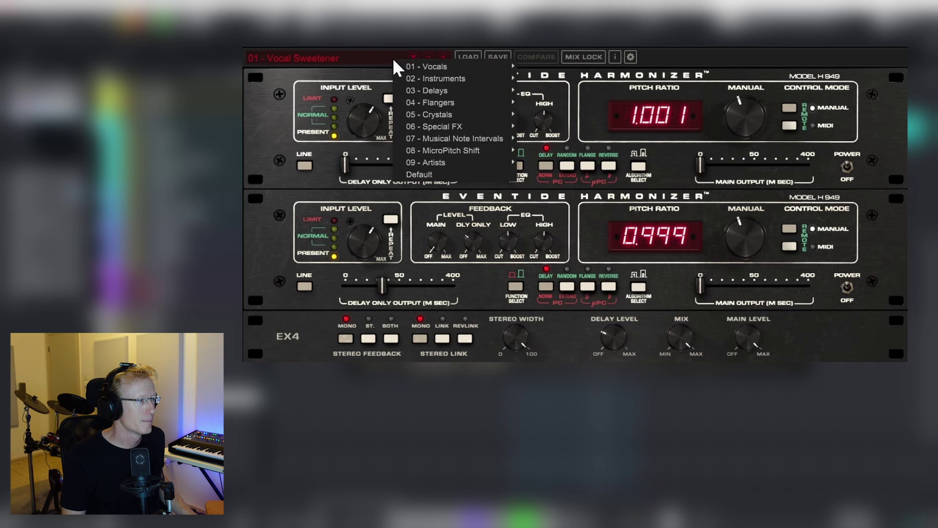
{"action": "mouse_move", "coordinate": [439, 69]}
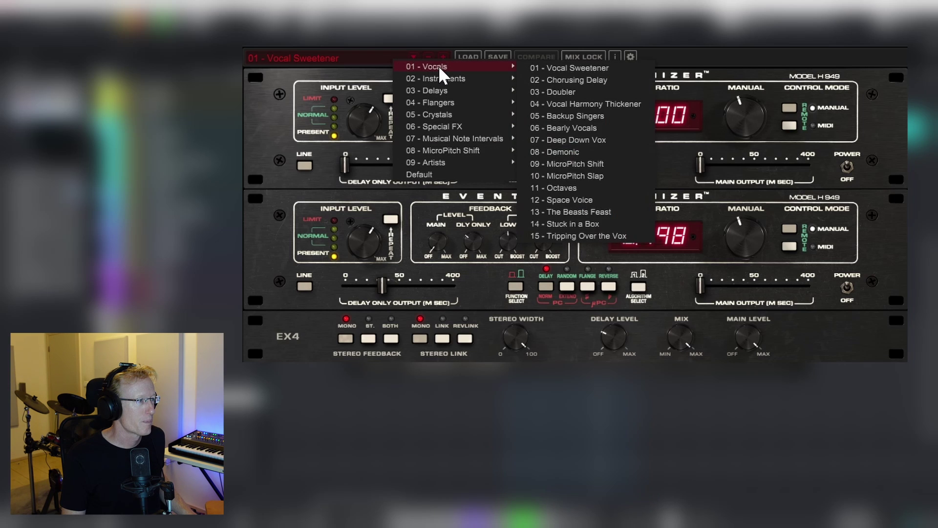
{"action": "left_click", "coordinate": [593, 117]}
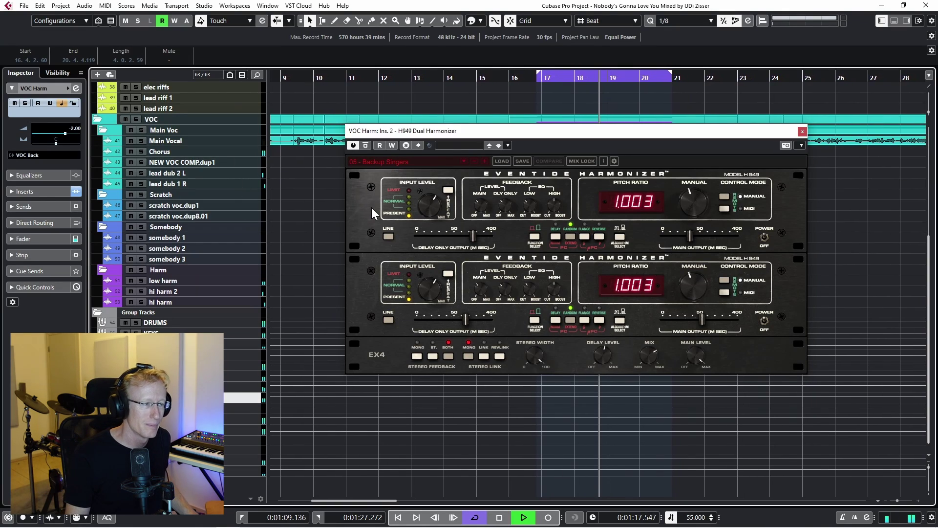
{"action": "key", "text": "space"}
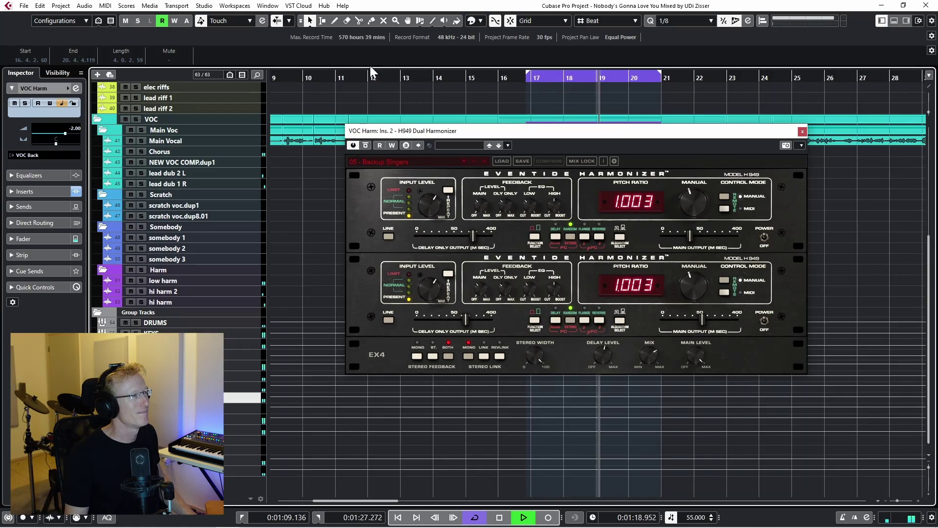
{"action": "left_click", "coordinate": [527, 74]}
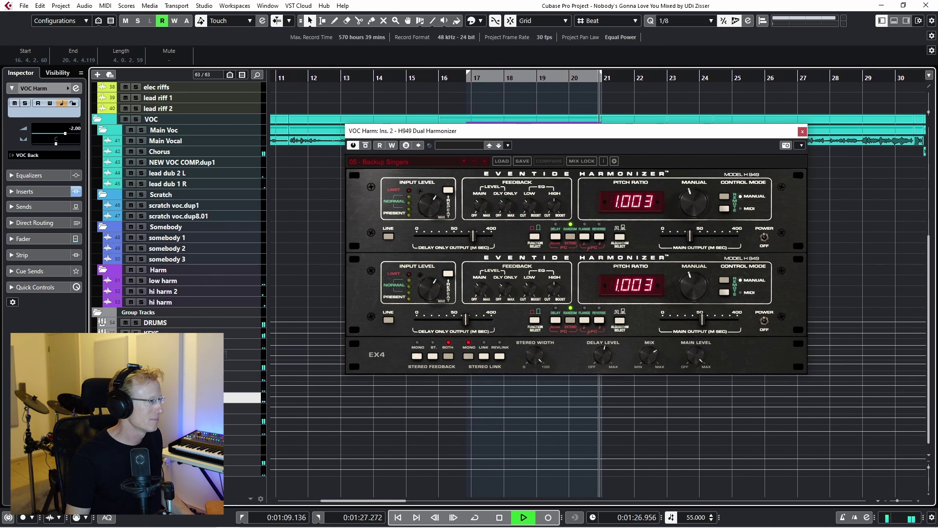
Insert the single H949 Harmonizer in the second insert slot of the VOC Lead group, after the Omnipressor.
{"action": "left_click", "coordinate": [218, 365]}
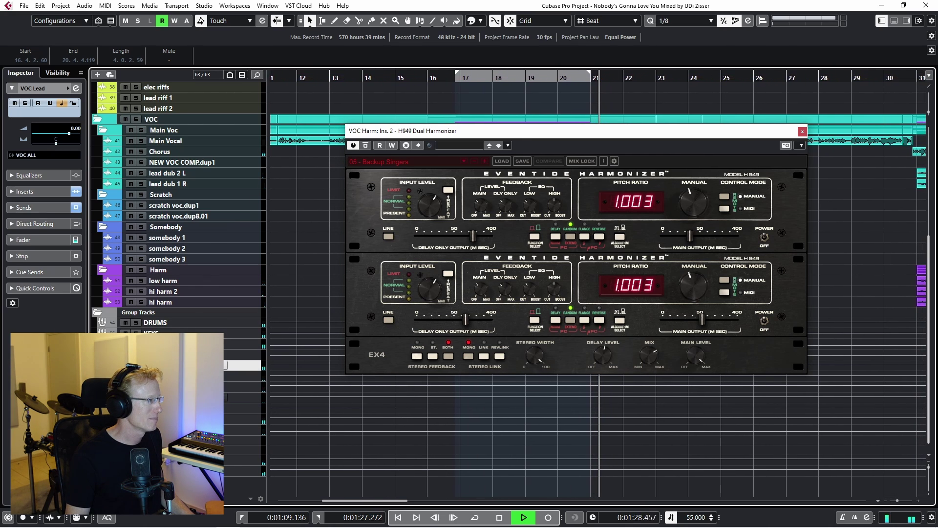
{"action": "left_click", "coordinate": [49, 191]}
{"action": "left_click", "coordinate": [75, 151]}
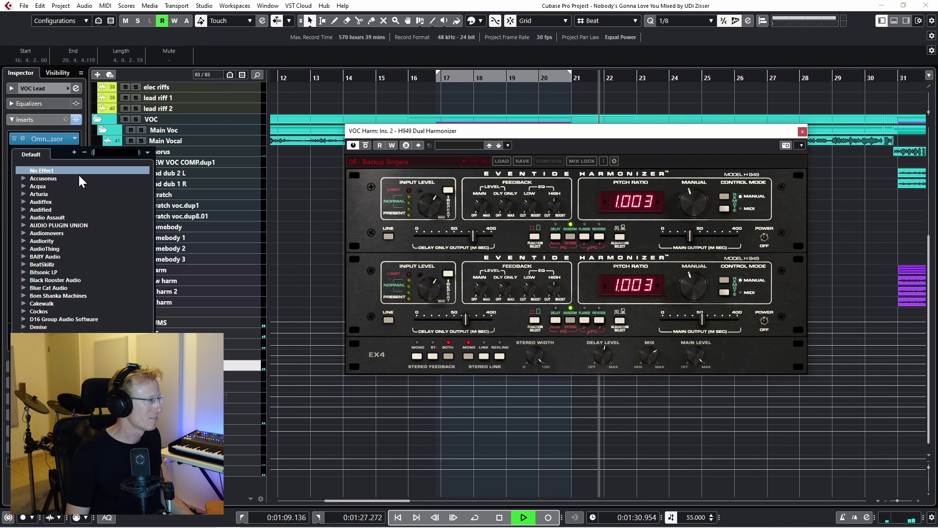
{"action": "type", "text": "h"}
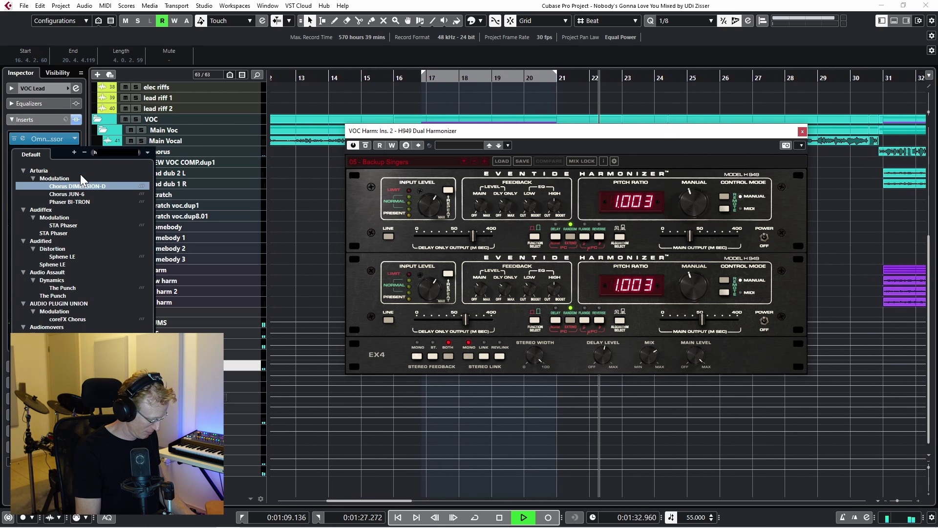
{"action": "type", "text": "94"}
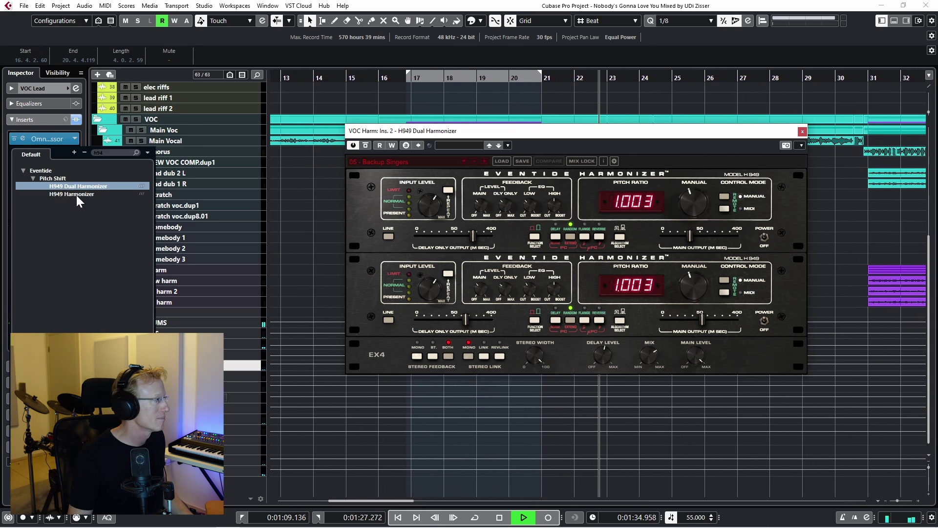
{"action": "key", "text": "Escape"}
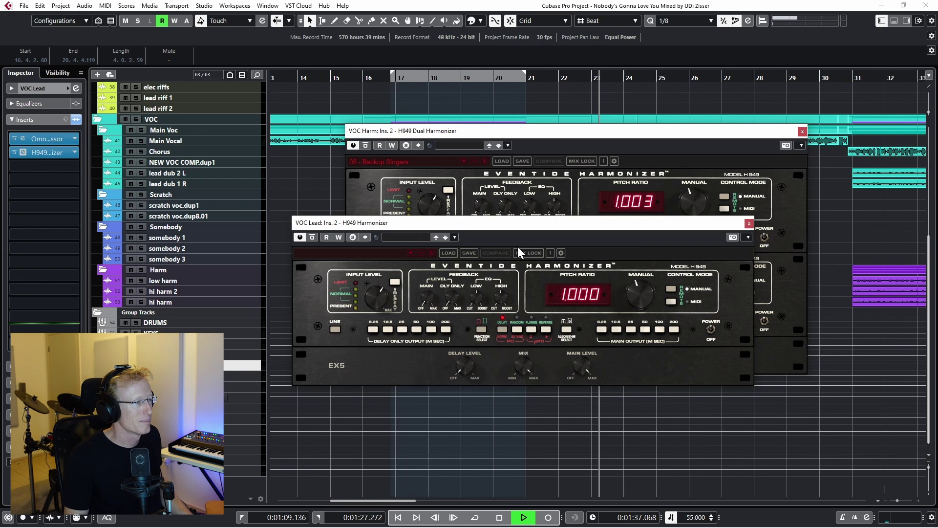
{"action": "left_click_drag", "start_coordinate": [517, 222], "coordinate": [515, 190]}
Load the 02 - Vocal Harmony Thickener preset on the VOC Lead H949 Harmonizer and lower its mix.
{"action": "left_click", "coordinate": [382, 218]}
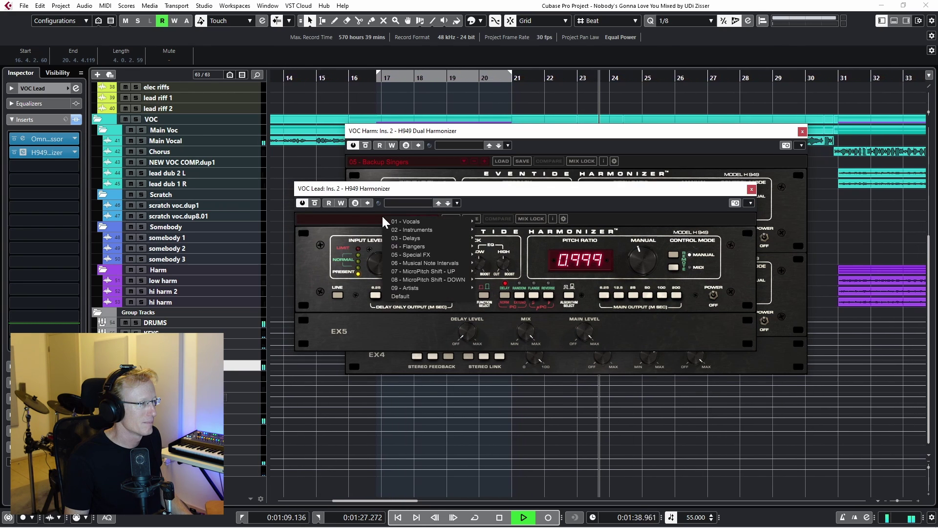
{"action": "mouse_move", "coordinate": [421, 222]}
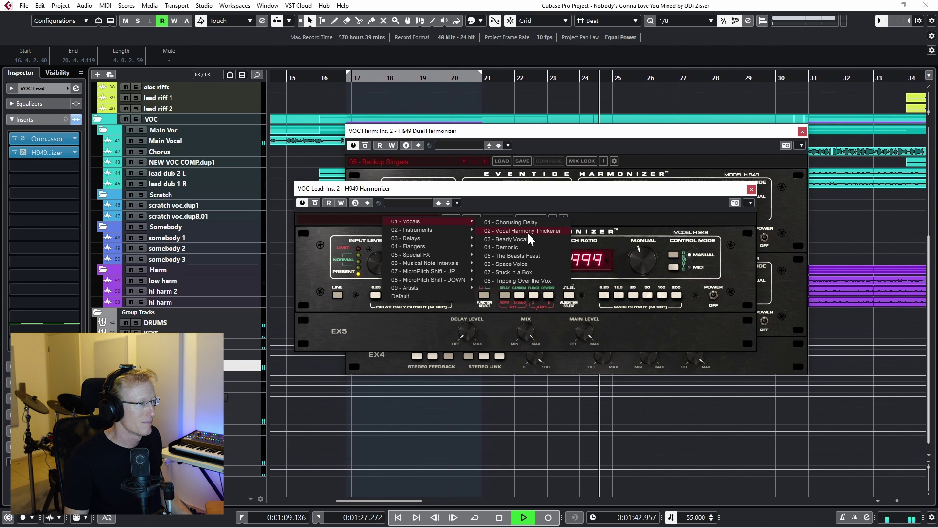
{"action": "left_click", "coordinate": [528, 231]}
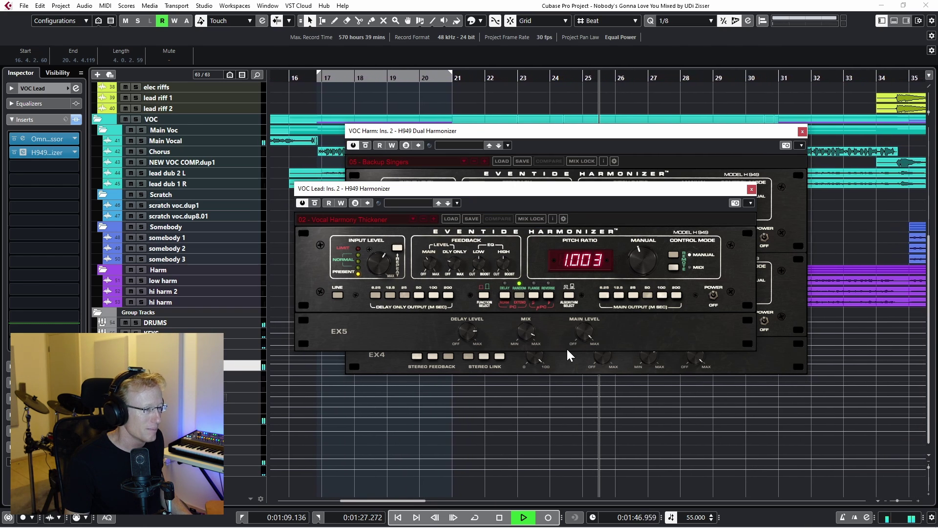
{"action": "mouse_move", "coordinate": [583, 338]}
{"action": "left_click_drag", "start_coordinate": [527, 333], "coordinate": [521, 433]}
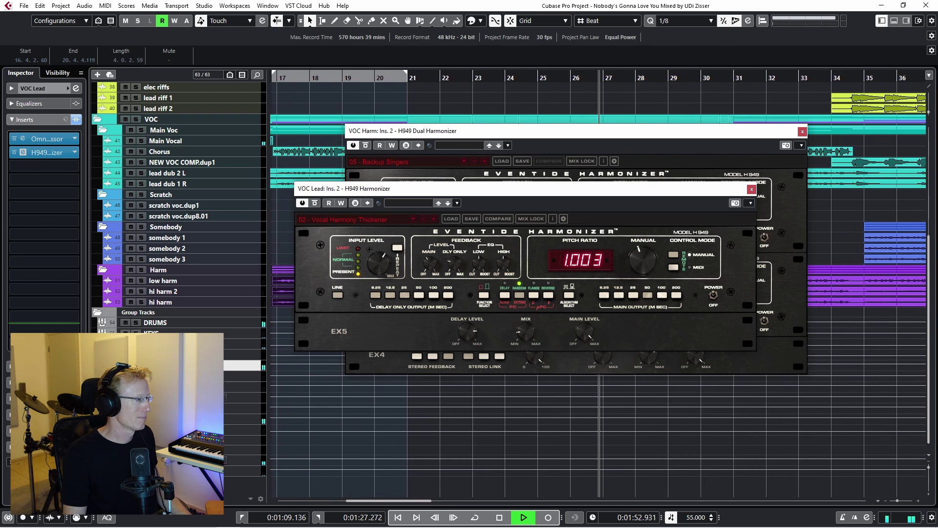
Open the Vocal Reverb track's SP2016 Reverb and set predelay to 8 ms, decay to 2.75 s and diffusion to 70%, raising position too.
{"action": "left_click", "coordinate": [156, 460]}
{"action": "left_click", "coordinate": [45, 140]}
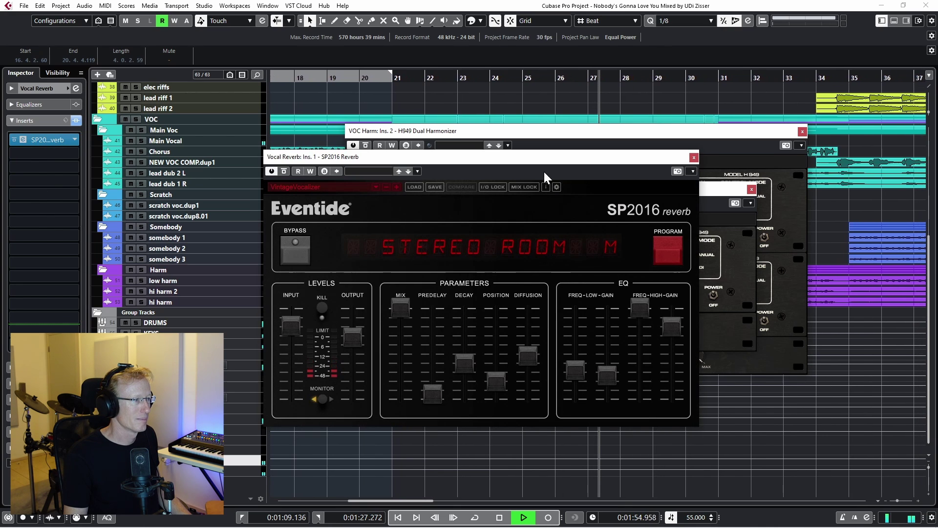
{"action": "left_click_drag", "start_coordinate": [542, 161], "coordinate": [585, 148]}
{"action": "scroll", "coordinate": [477, 379], "scroll_direction": "up", "scroll_amount": 3}
{"action": "scroll", "coordinate": [507, 346], "scroll_direction": "up", "scroll_amount": 3}
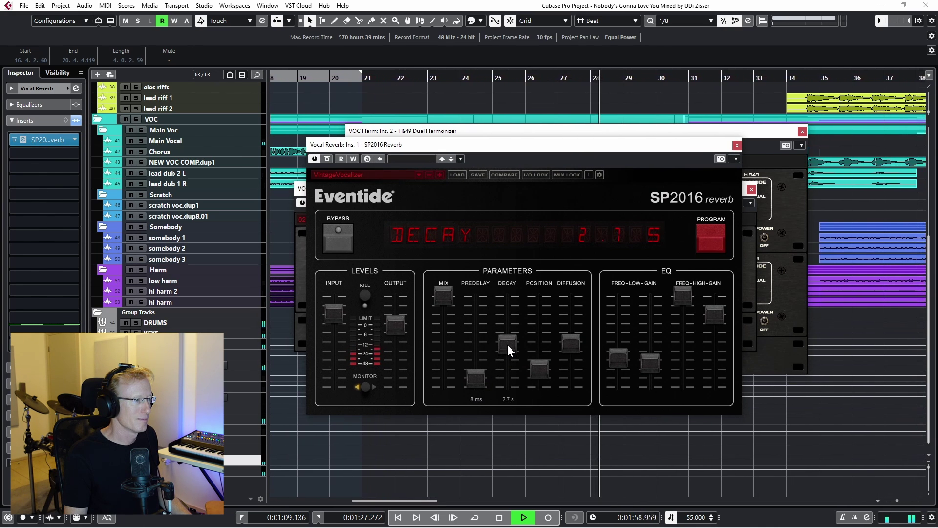
{"action": "left_click_drag", "start_coordinate": [541, 362], "coordinate": [571, 325]}
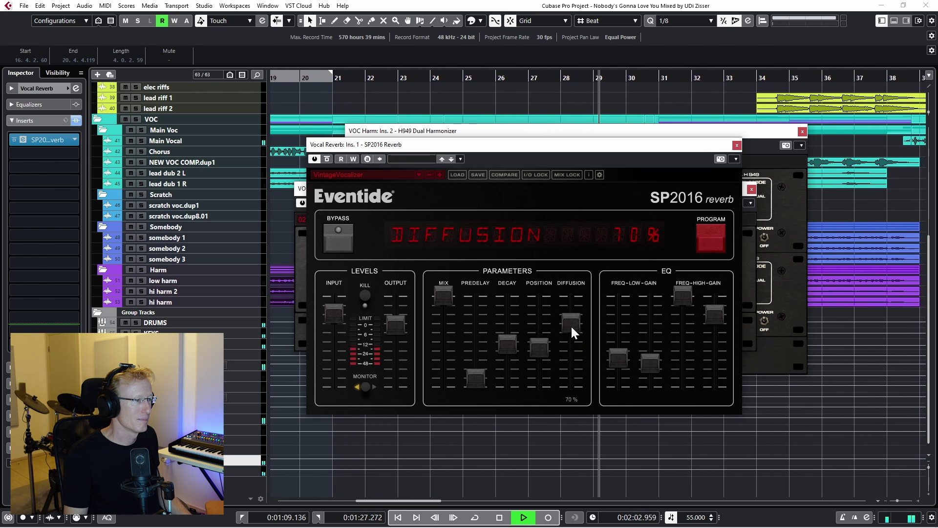
Compare the vocals with the SP2016 Reverb bypassed and active, and close the reverb.
{"action": "left_click", "coordinate": [330, 159]}
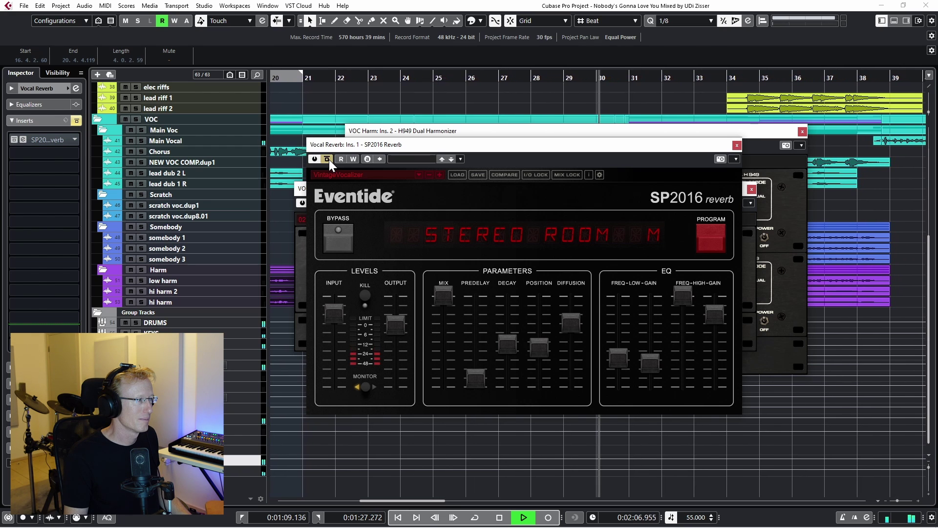
{"action": "left_click", "coordinate": [329, 160]}
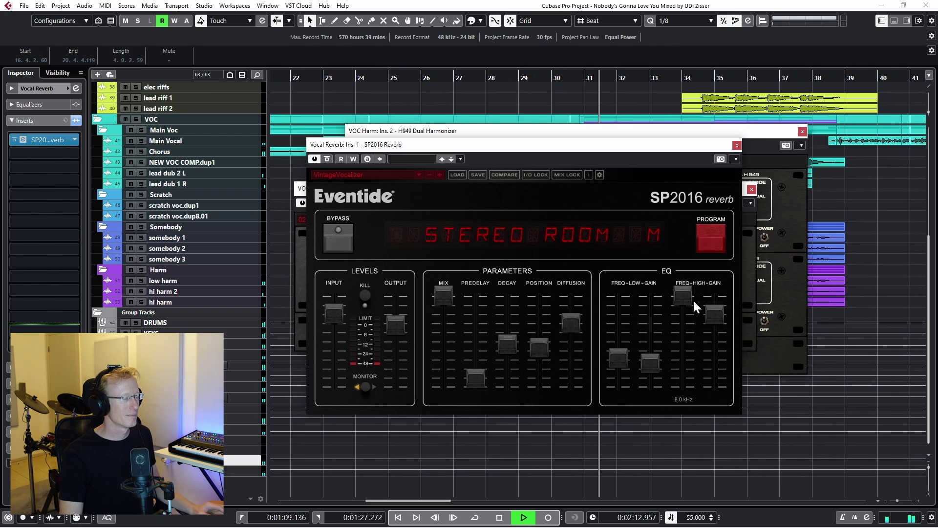
{"action": "left_click", "coordinate": [737, 146]}
Set the mix of the VOC Lead H949 Harmonizer to 17%.
{"action": "left_click_drag", "start_coordinate": [521, 327], "coordinate": [549, 324]}
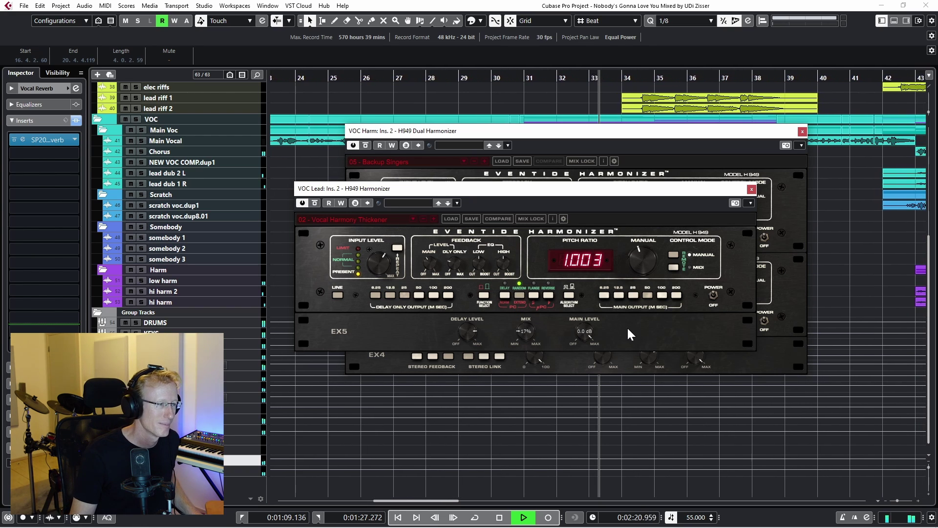